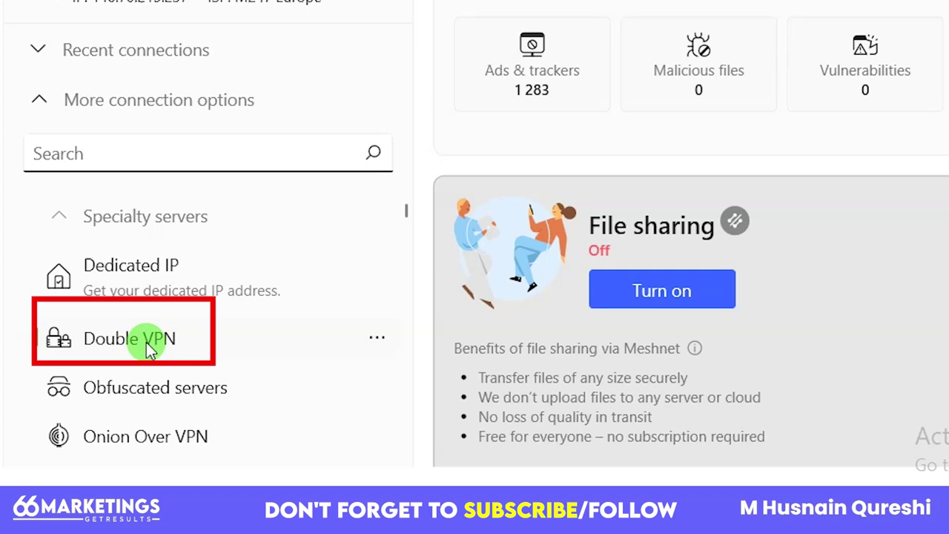
Connect NordVPN using Double VPN specialty servers, routing Canada to United States.
click(148, 341)
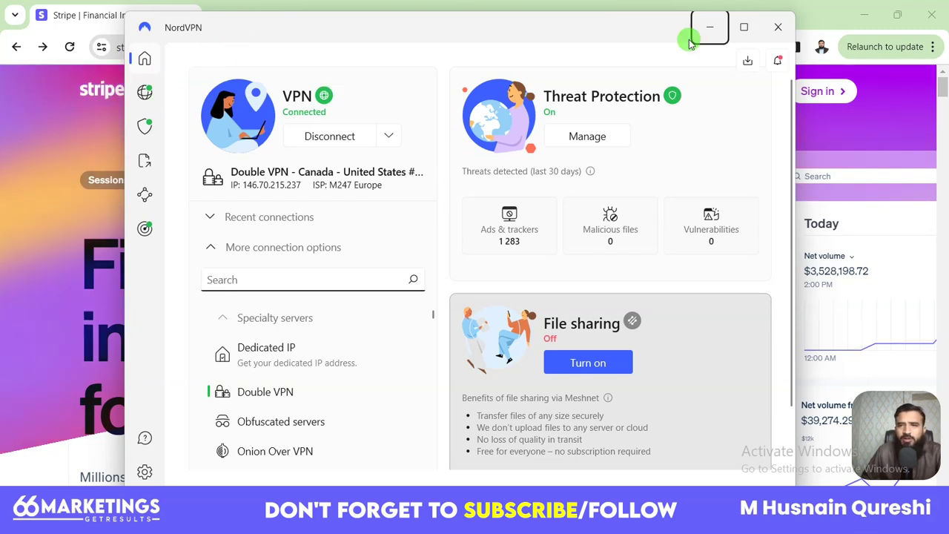
Minimize NordVPN and bring up Stripe's sign-in page at dashboard.stripe.com/login.
click(708, 27)
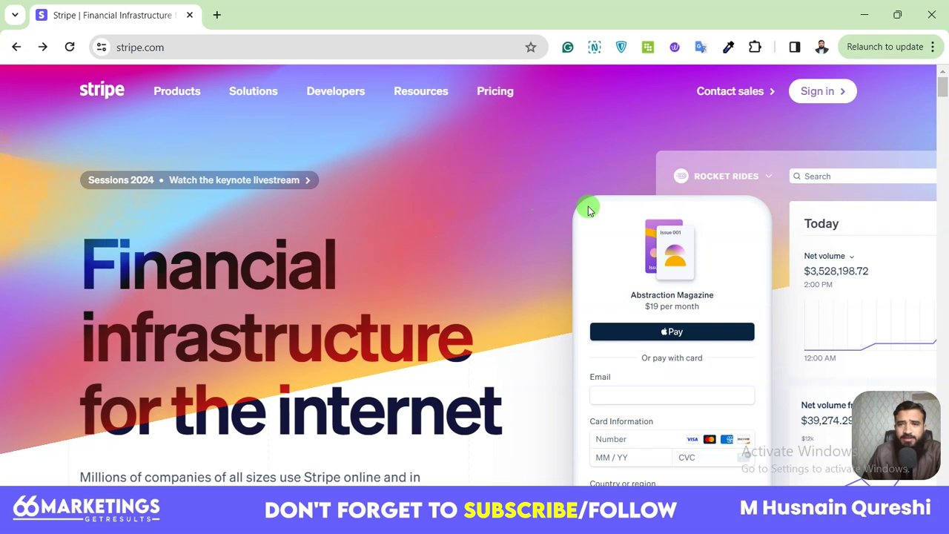
click(822, 93)
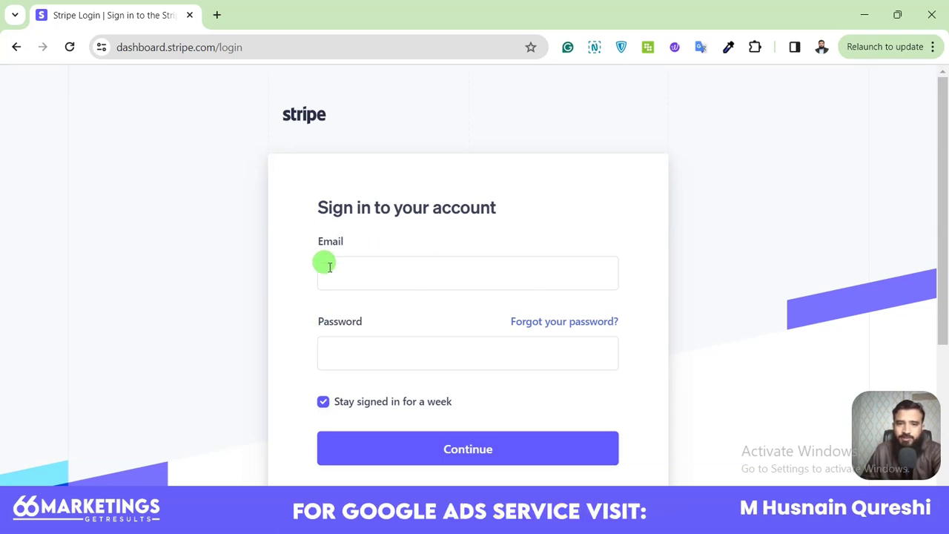
scroll(697, 254, down, 2)
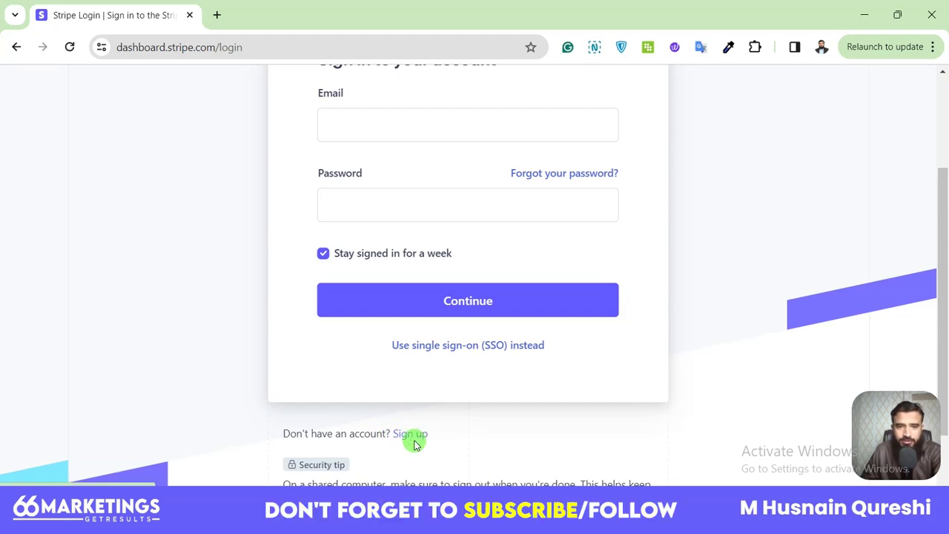
Switch to Stripe's sign-up page (dashboard.stripe.com/register) and review its empty Email, Full name and Password fields.
click(414, 440)
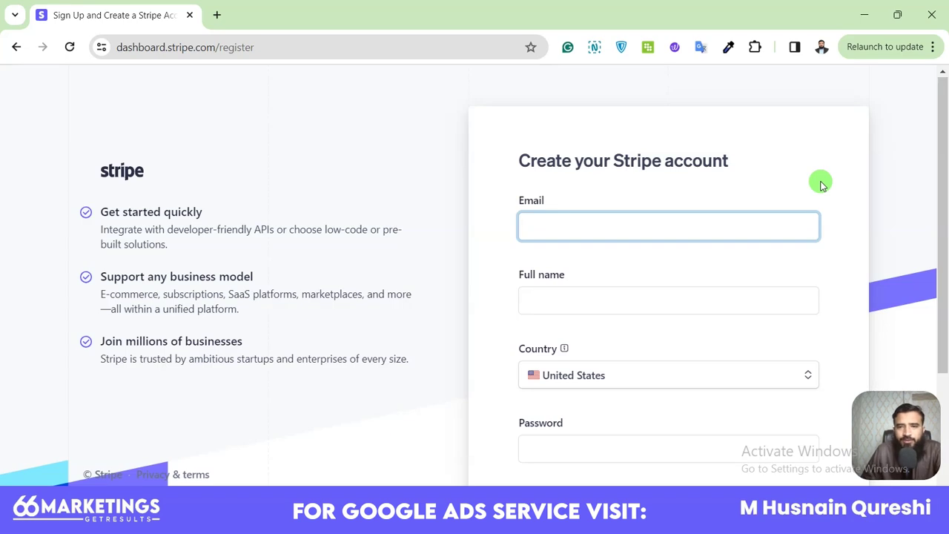
scroll(820, 183, down, 1)
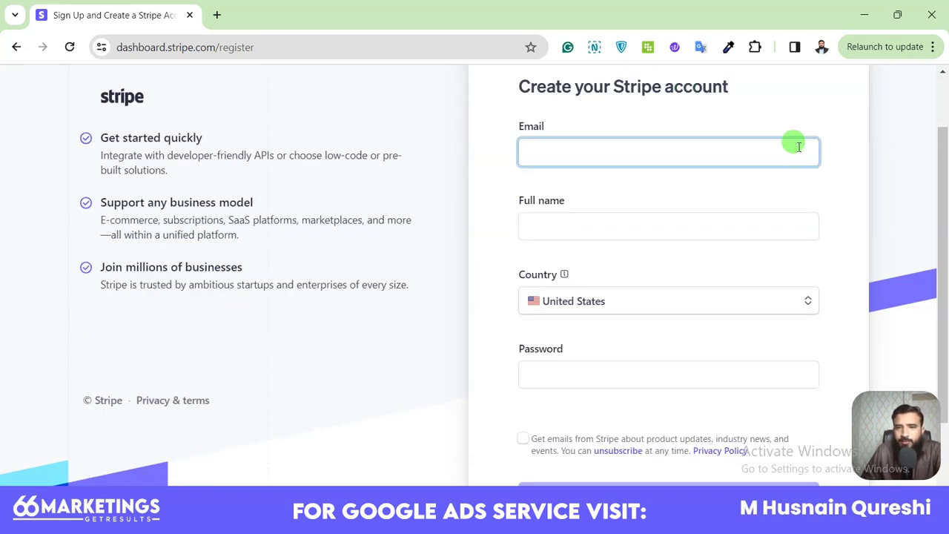
scroll(797, 189, down, 1)
scroll(657, 158, up, 1)
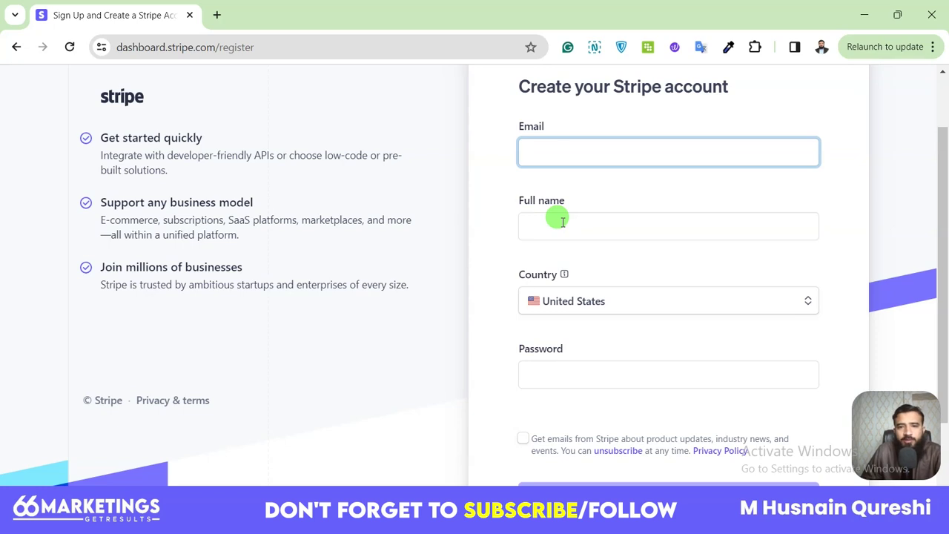
scroll(562, 221, down, 1)
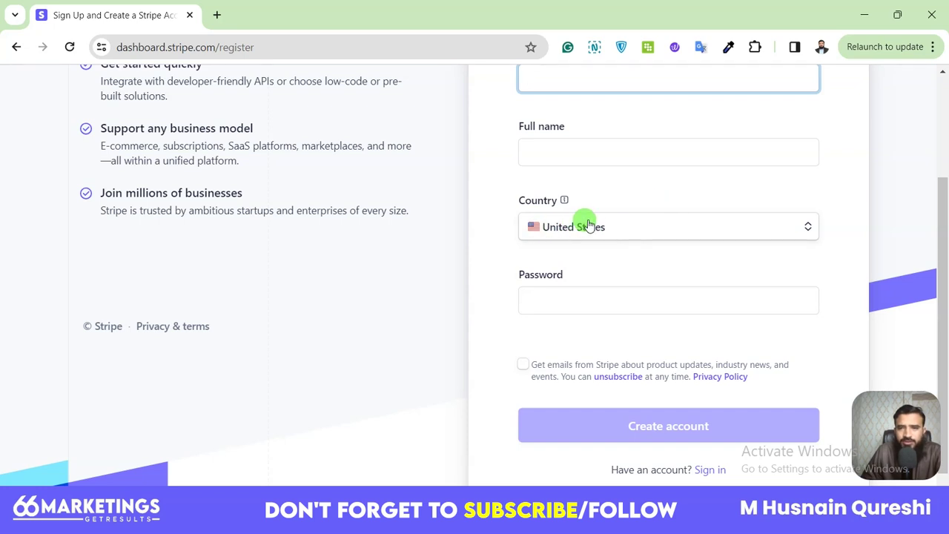
scroll(660, 217, down, 1)
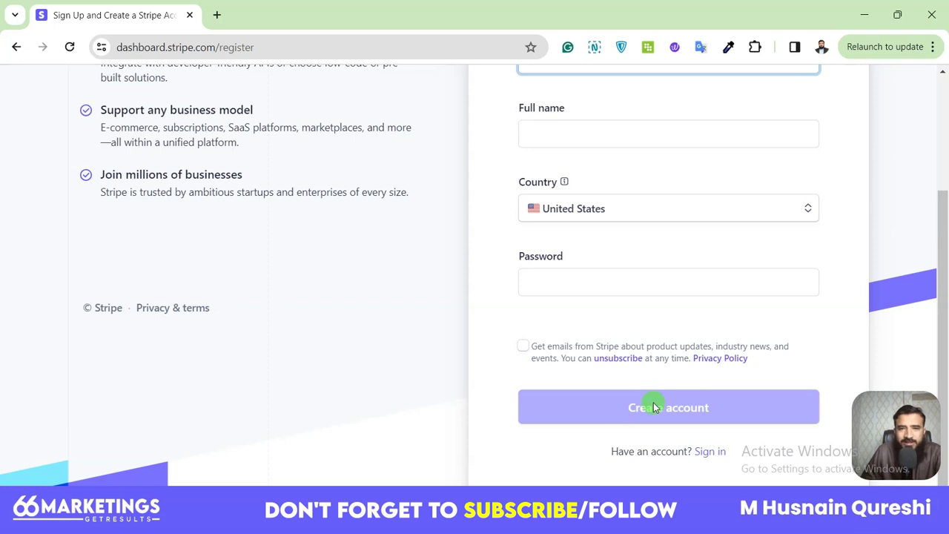
scroll(654, 406, up, 2)
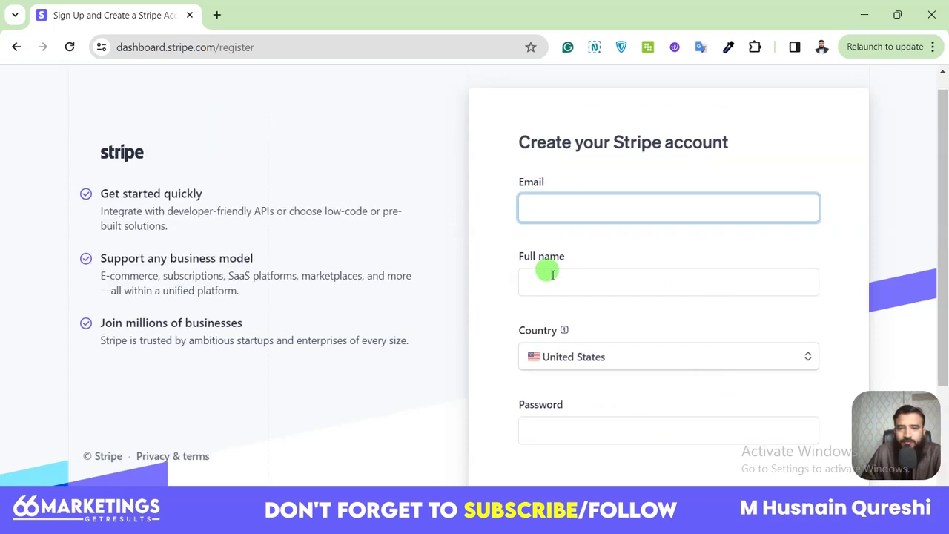
scroll(552, 274, down, 1)
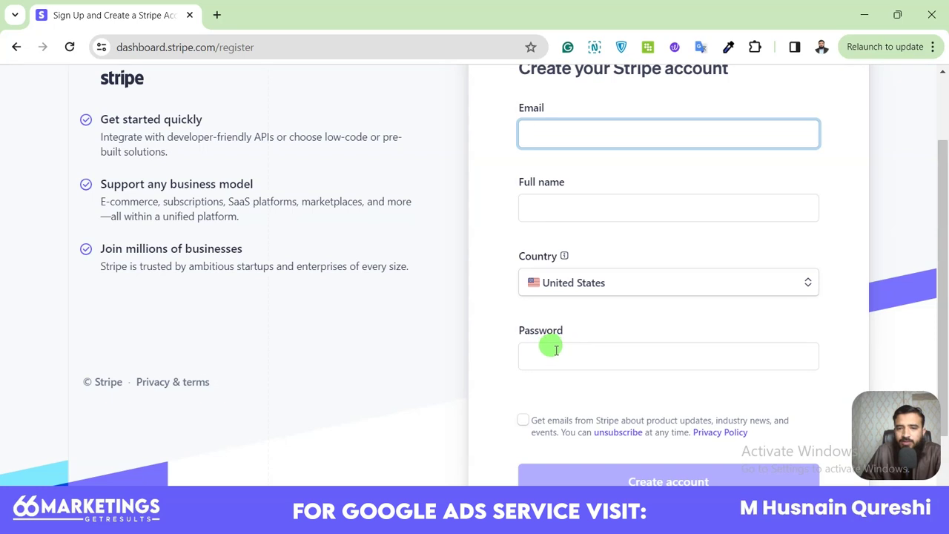
scroll(556, 350, down, 1)
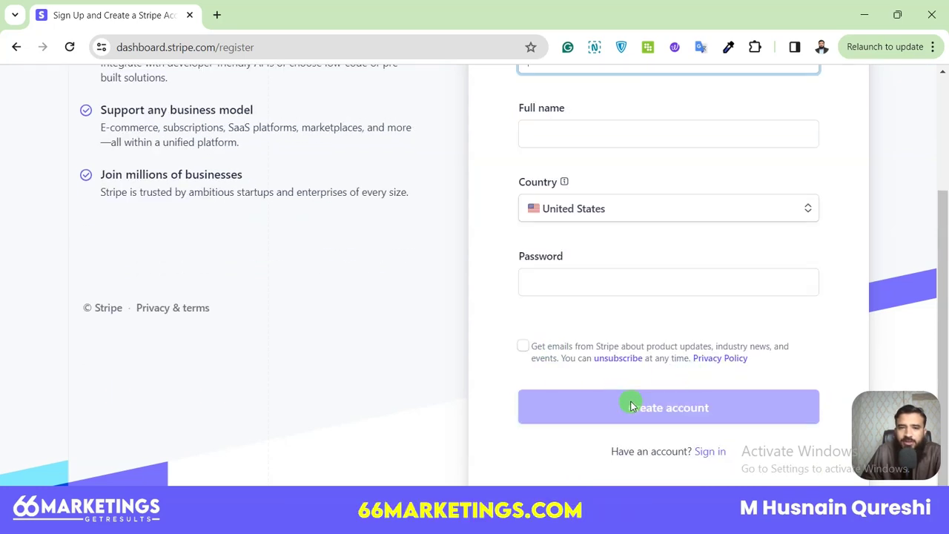
scroll(628, 385, up, 3)
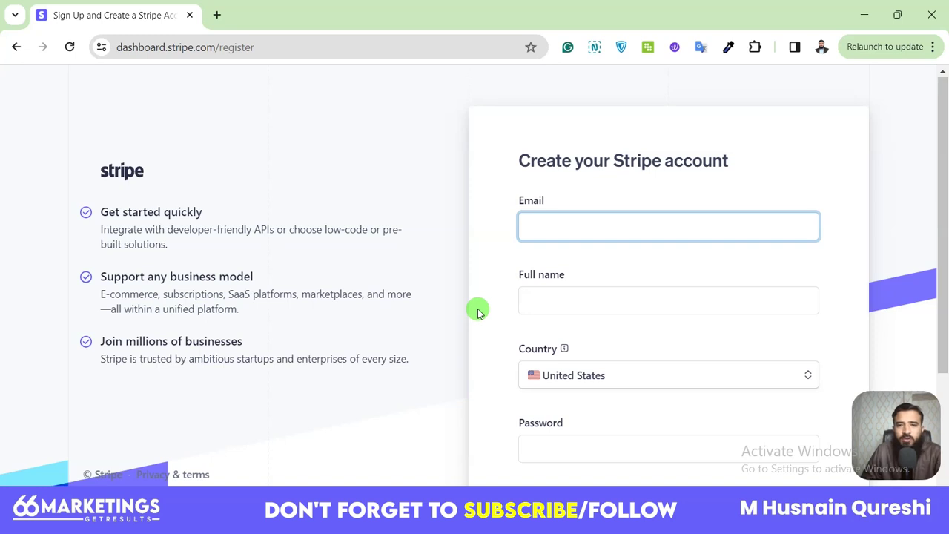
scroll(601, 278, down, 1)
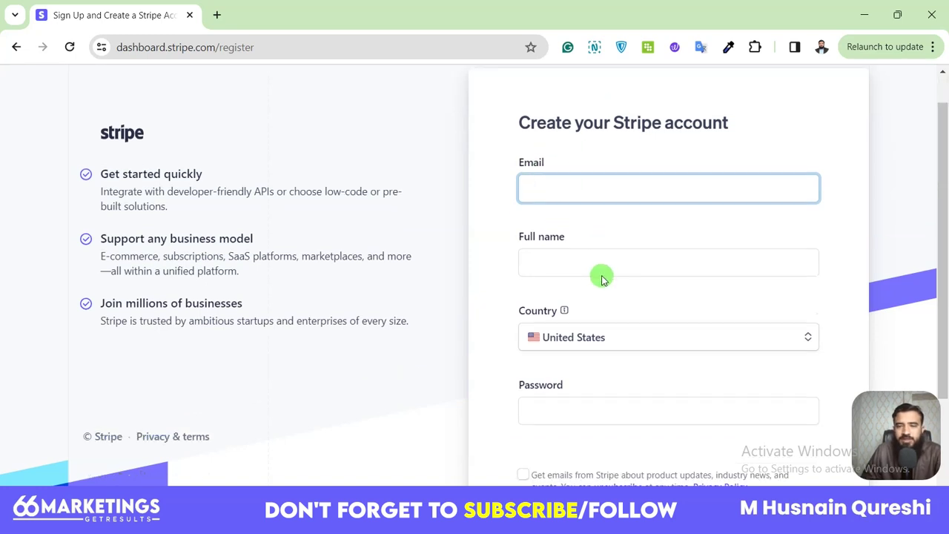
scroll(602, 278, down, 2)
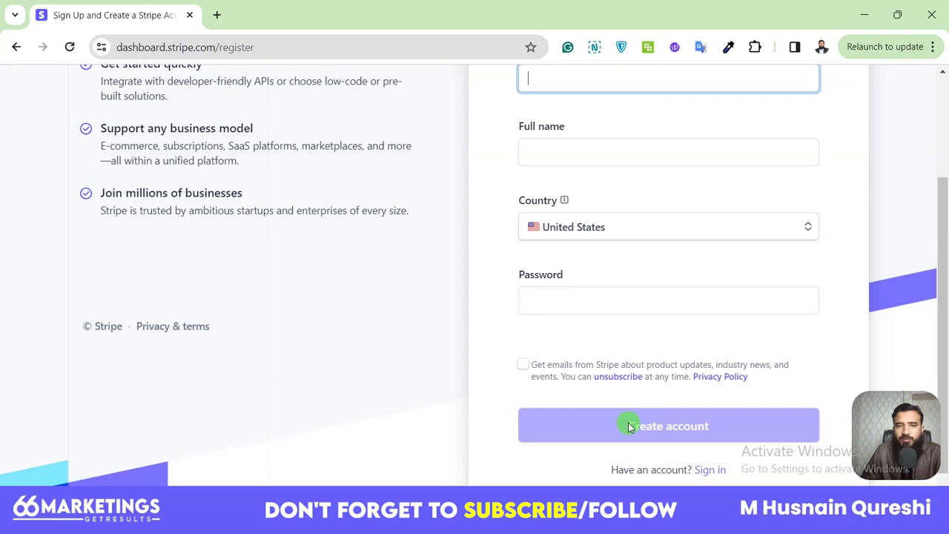
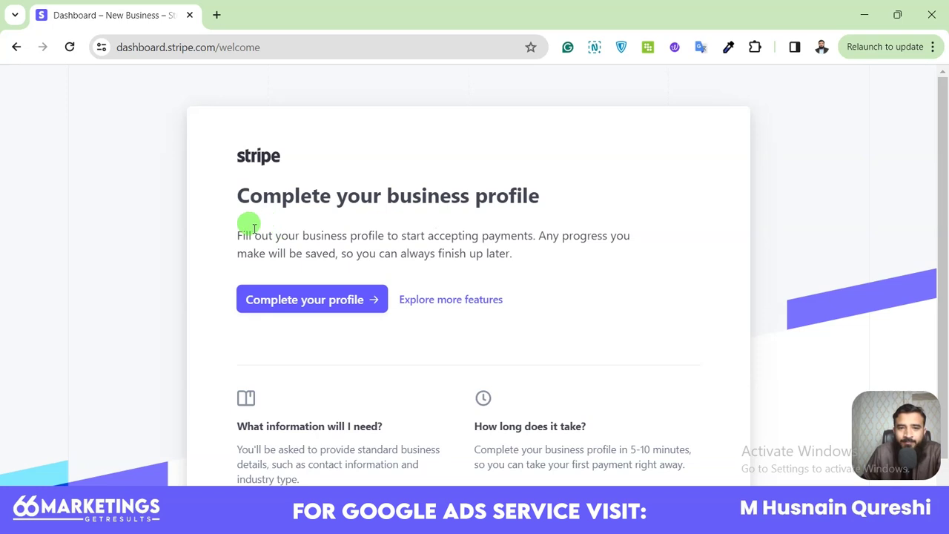
Start completing the profile and list the Type of business options, keeping United States as the location.
click(309, 308)
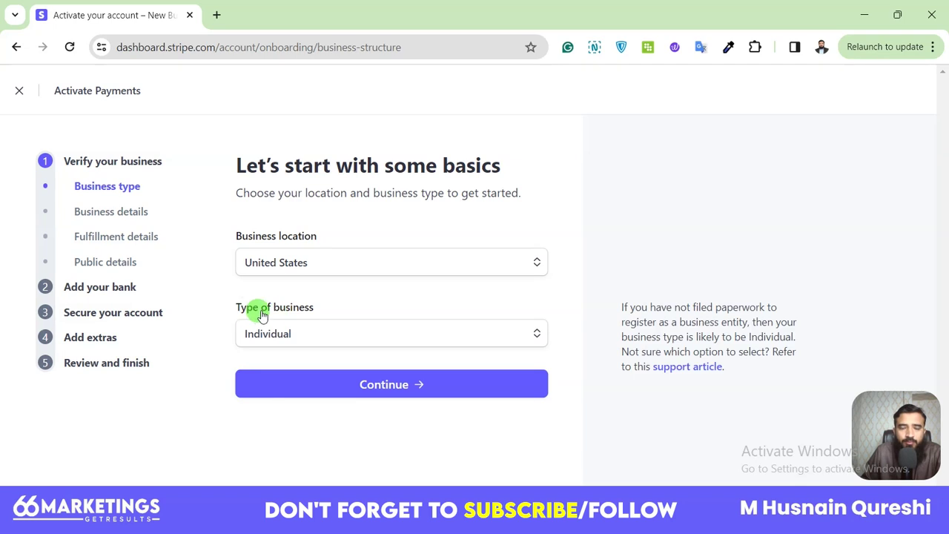
click(335, 335)
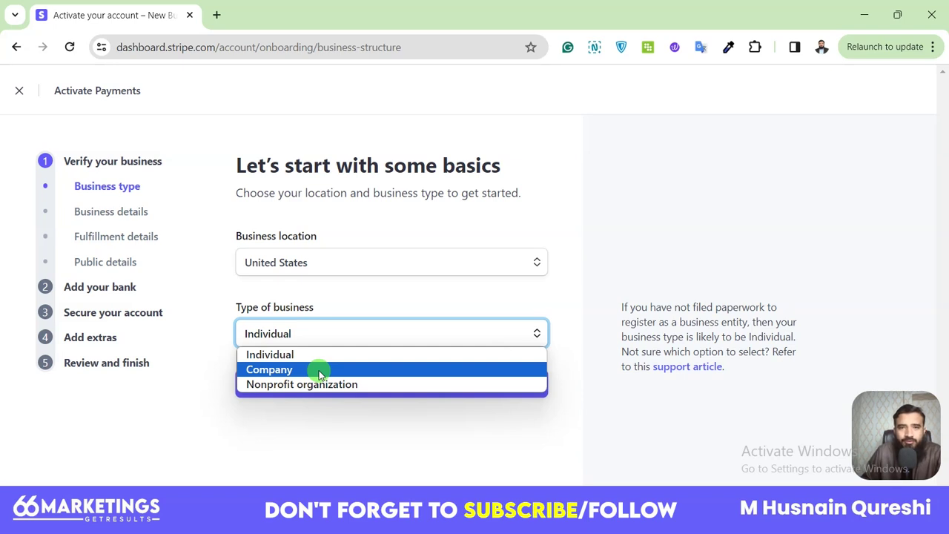
Set the type of business to Company with Sole proprietorship structure and continue to business details.
click(319, 371)
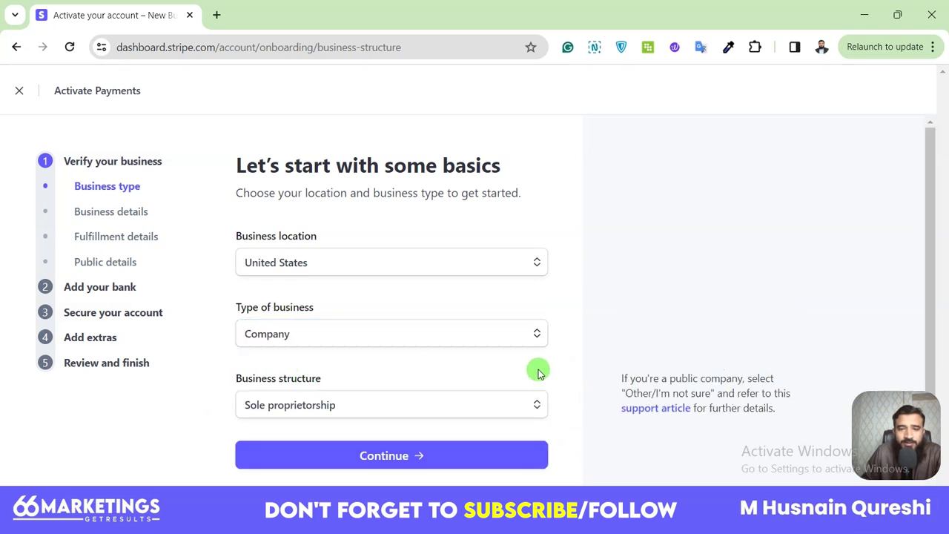
scroll(574, 338, down, 1)
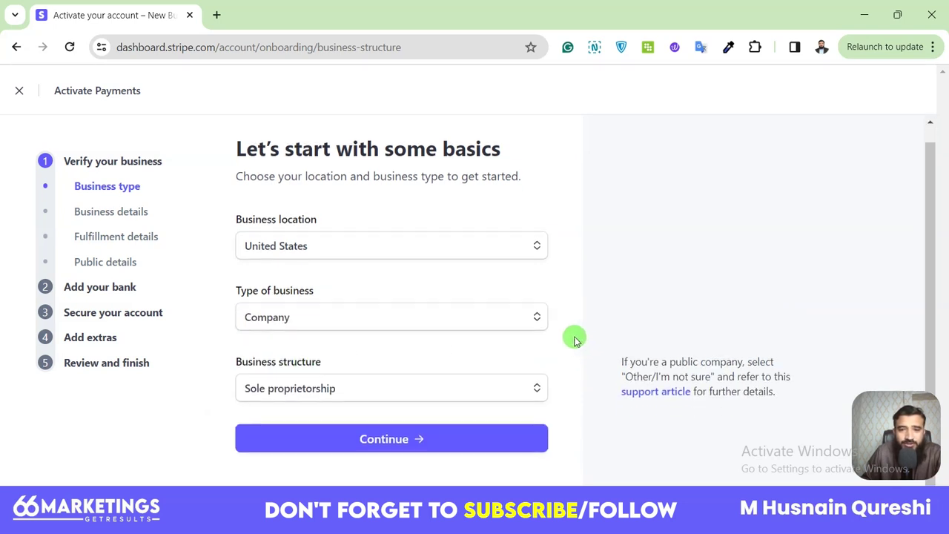
click(442, 390)
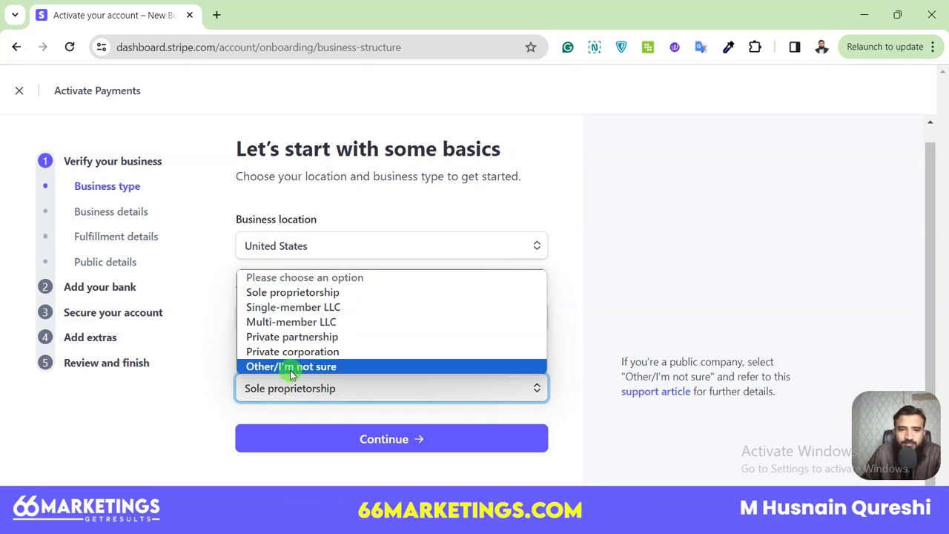
click(274, 292)
click(578, 357)
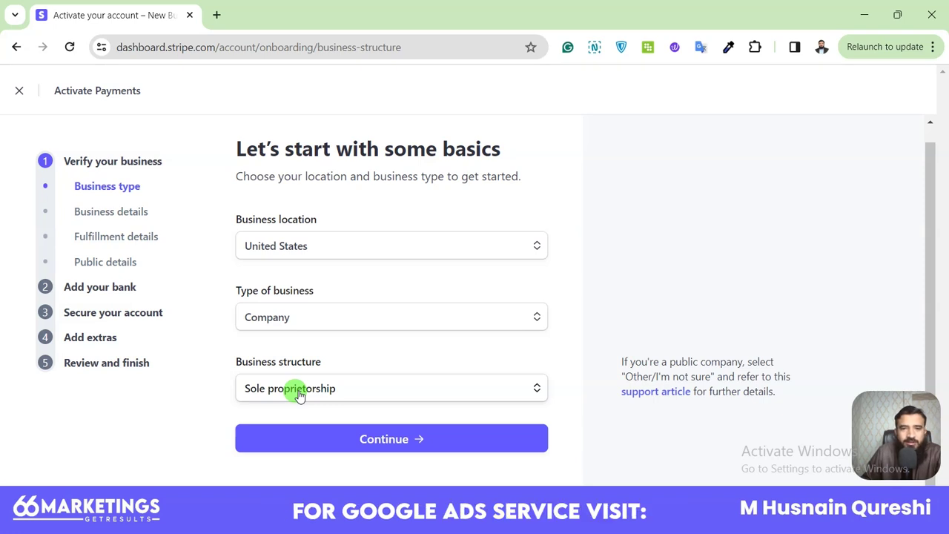
click(338, 443)
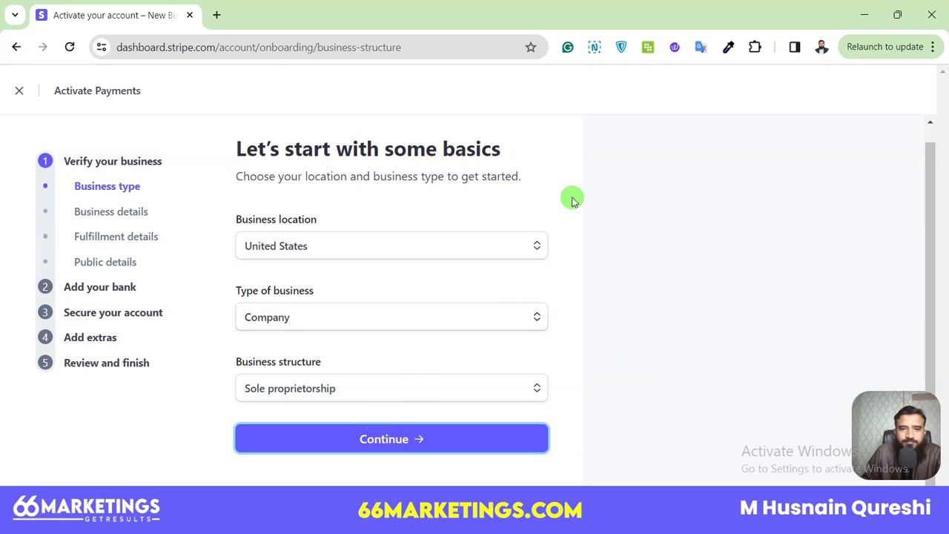
click(412, 440)
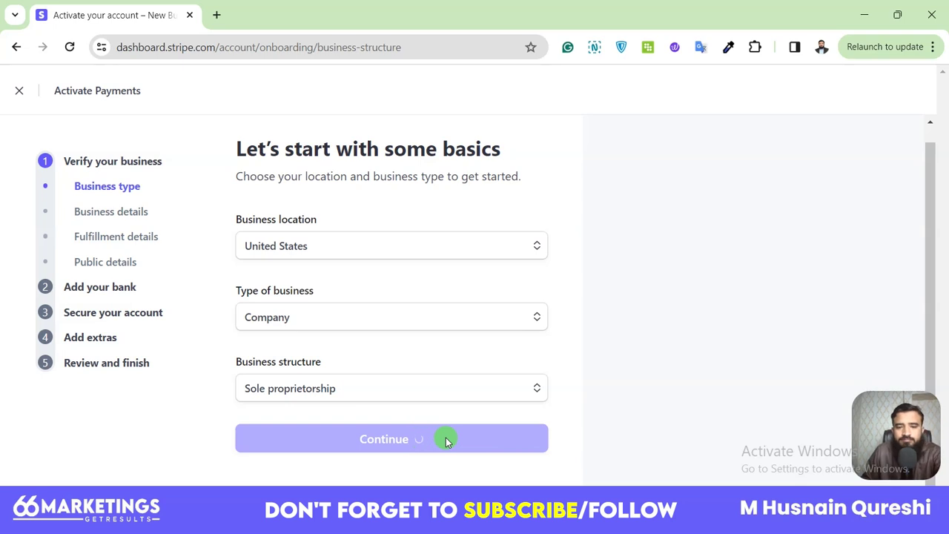
scroll(665, 280, down, 3)
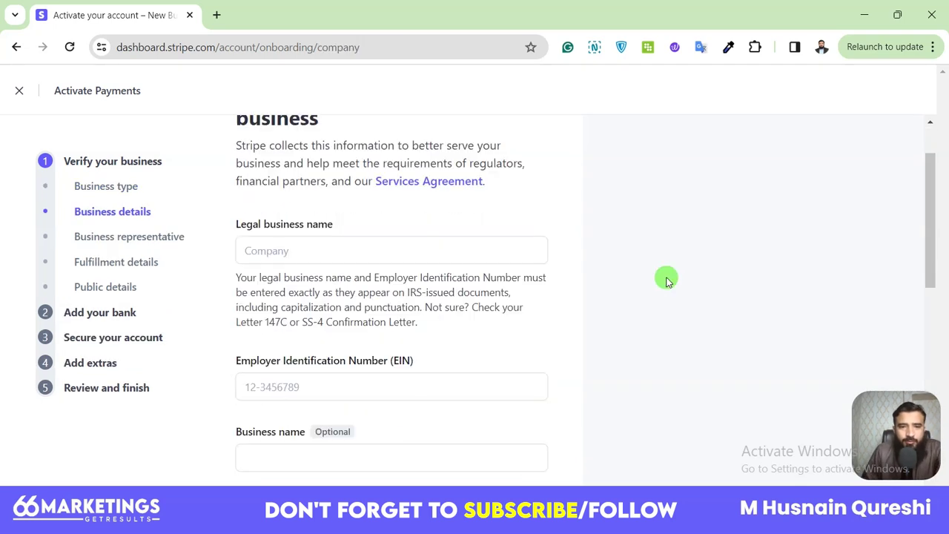
scroll(364, 247, up, 1)
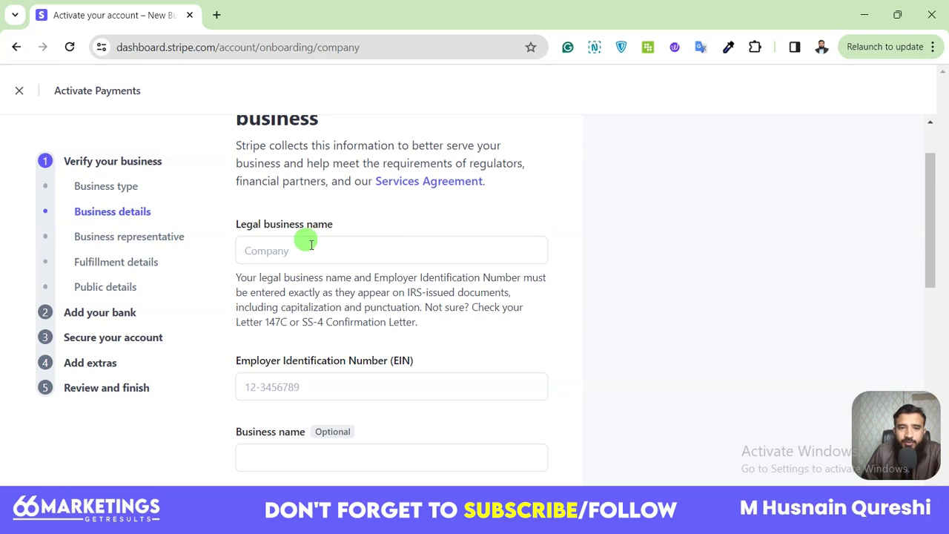
scroll(621, 265, down, 1)
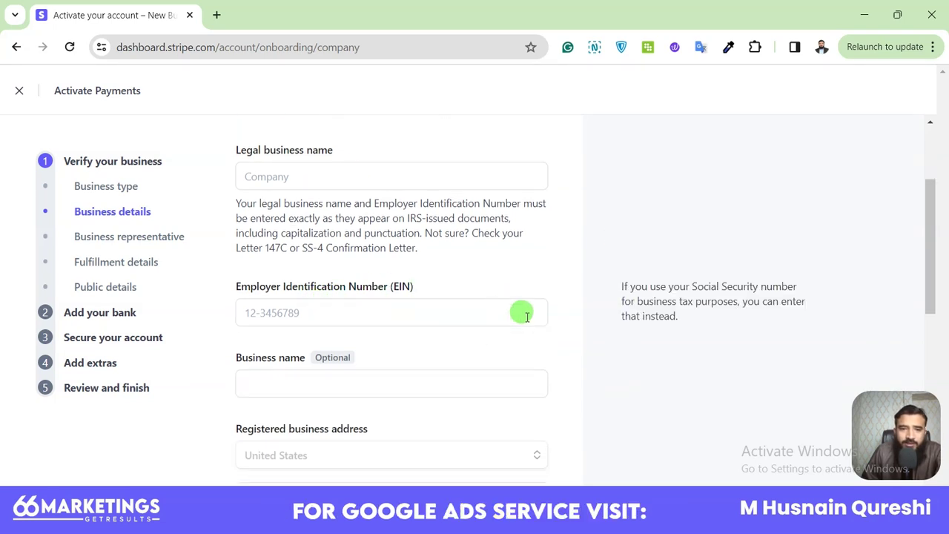
scroll(521, 311, down, 1)
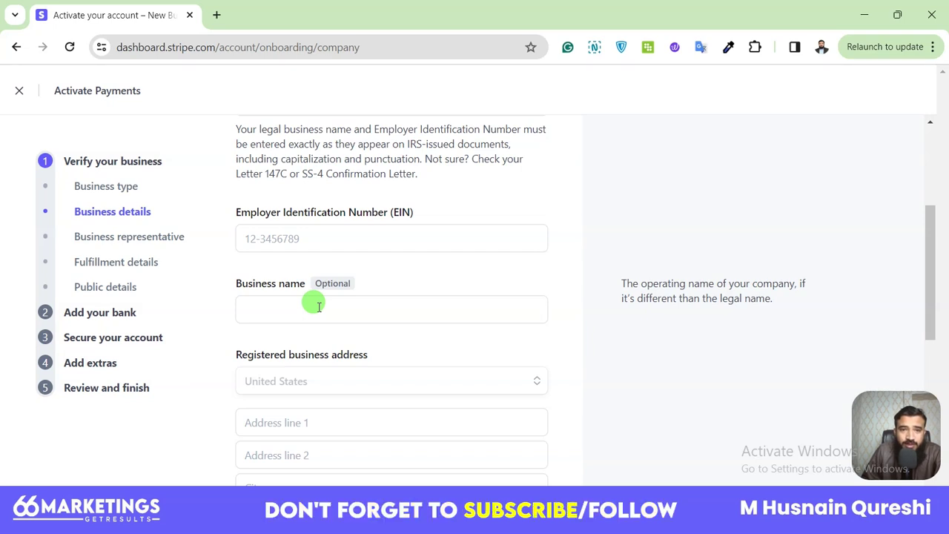
scroll(607, 295, down, 2)
scroll(607, 295, down, 2)
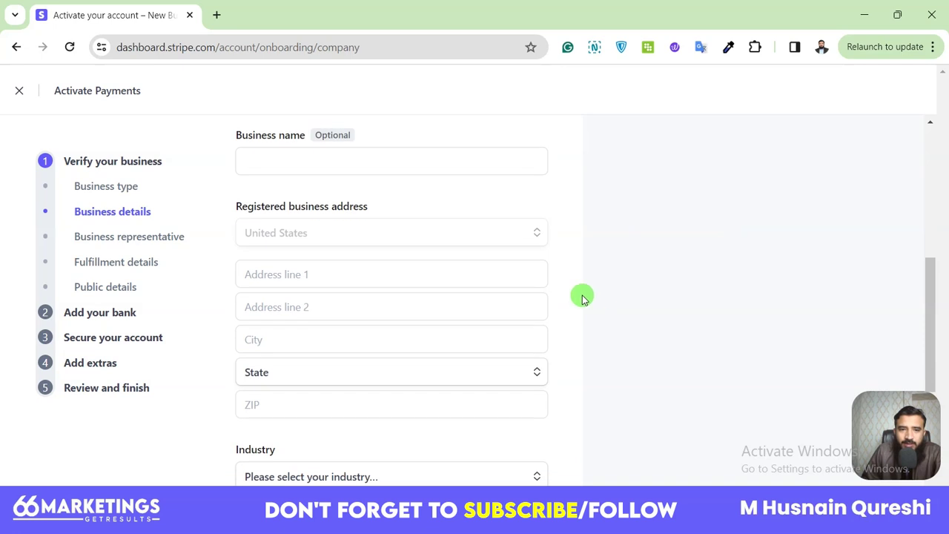
scroll(333, 348, down, 1)
scroll(337, 349, down, 4)
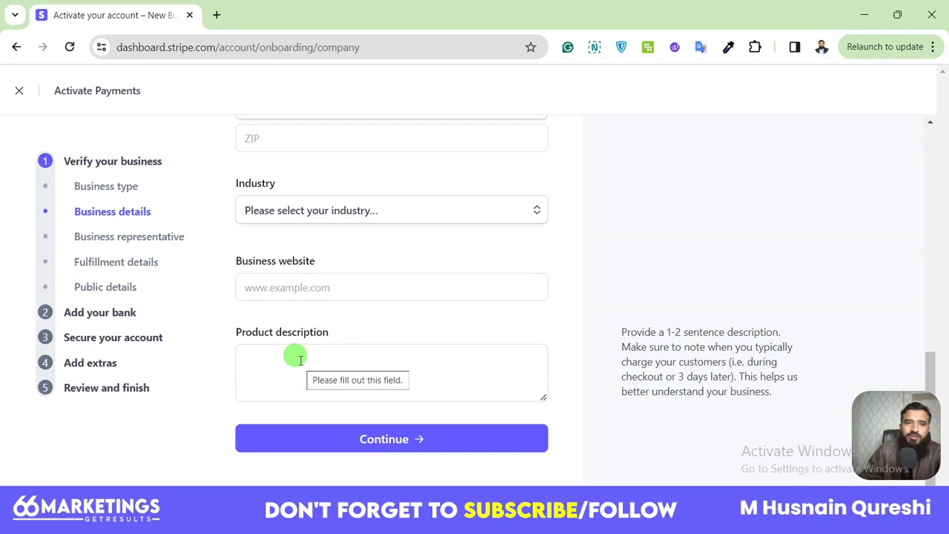
scroll(591, 237, up, 8)
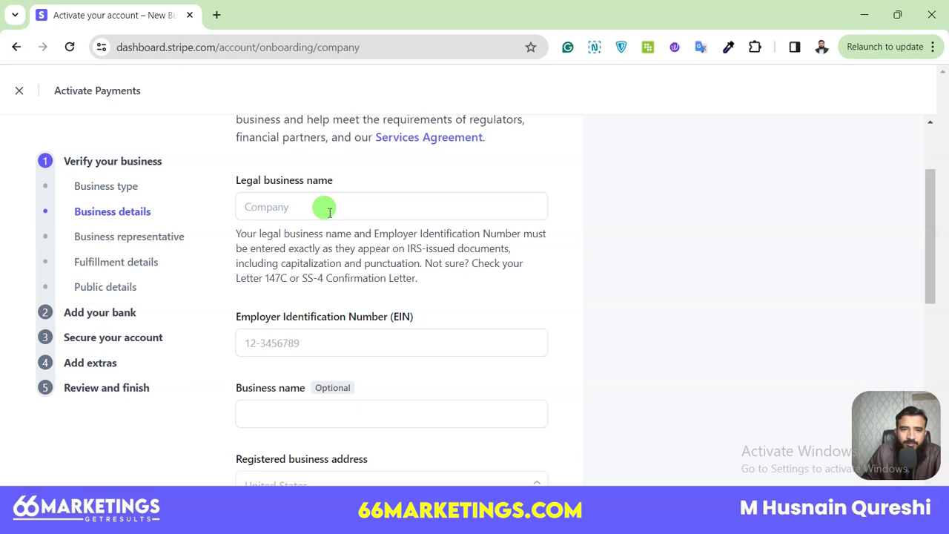
scroll(334, 222, down, 1)
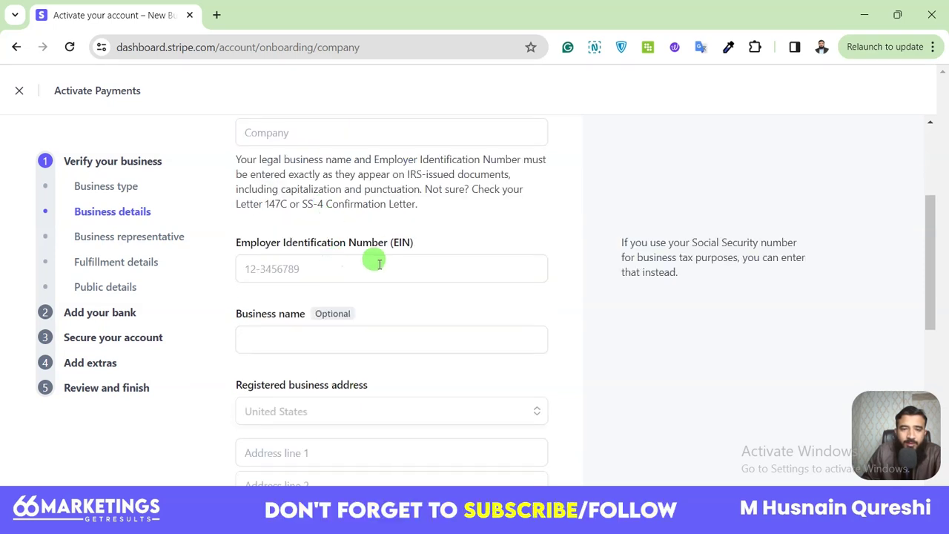
scroll(651, 248, up, 2)
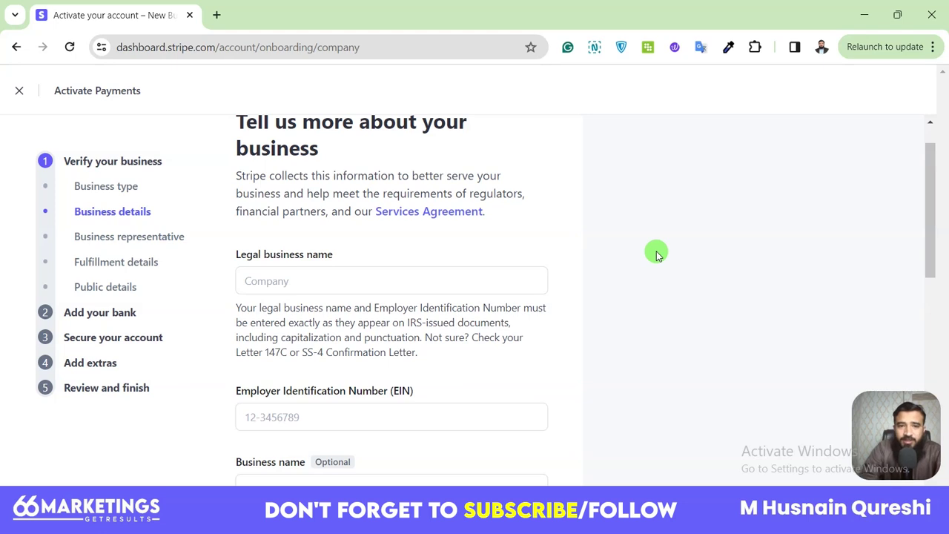
Scroll through the blank Business details form, whose address country is preset to United States.
mouse_move(350, 422)
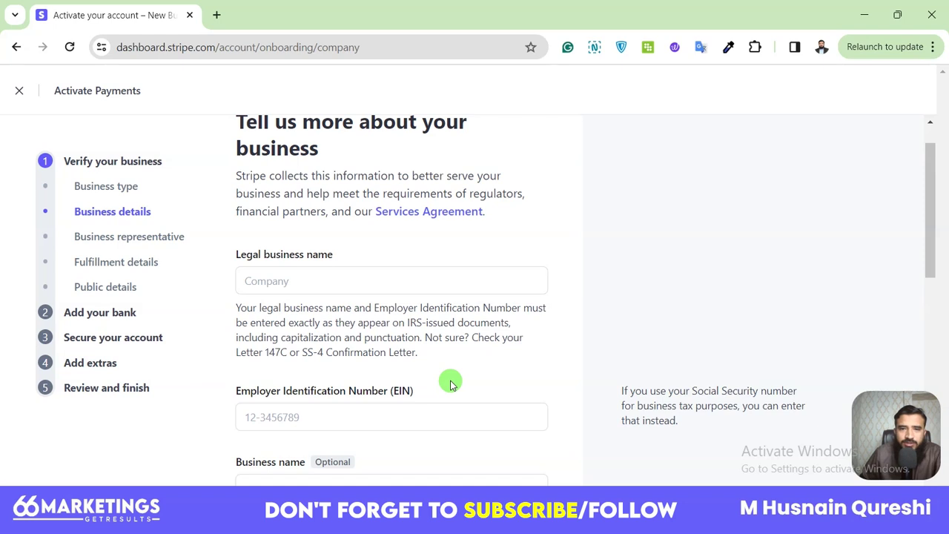
scroll(519, 363, down, 2)
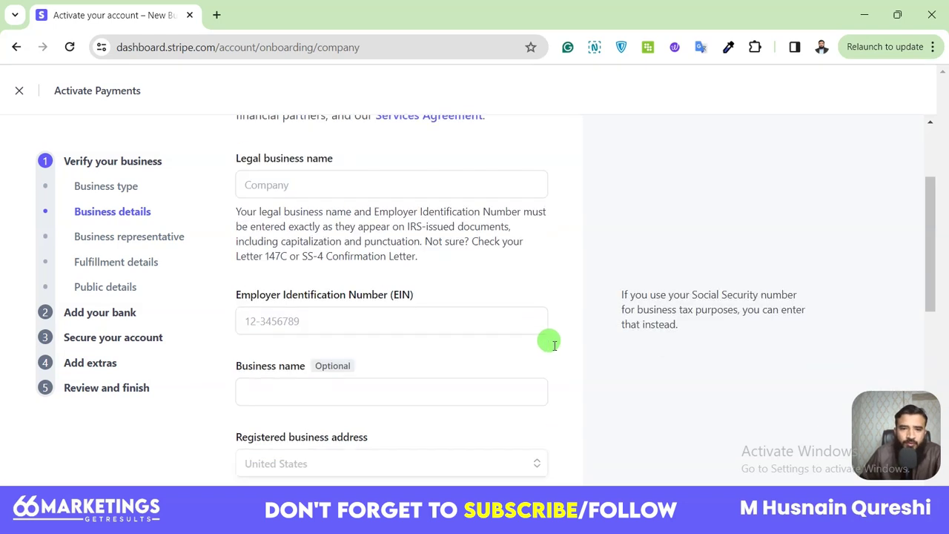
scroll(363, 341, down, 1)
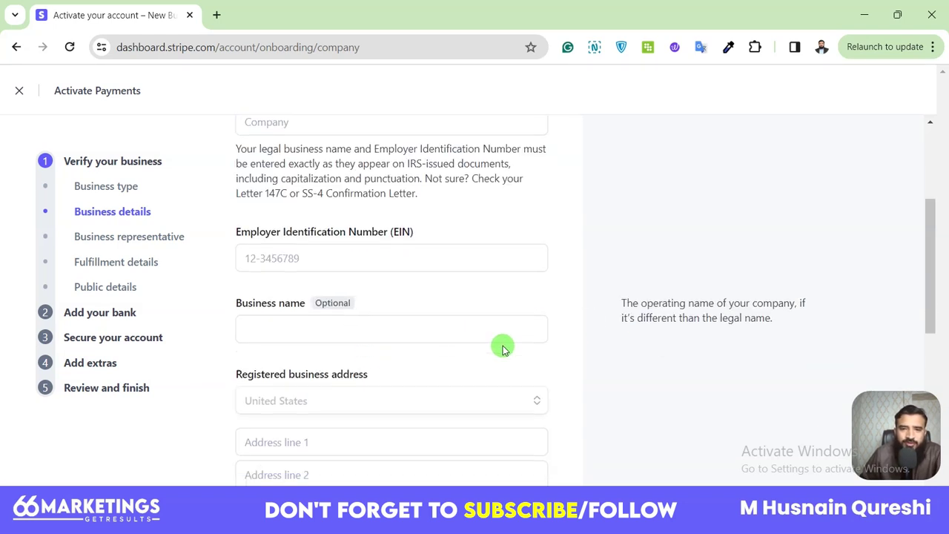
scroll(356, 304, down, 2)
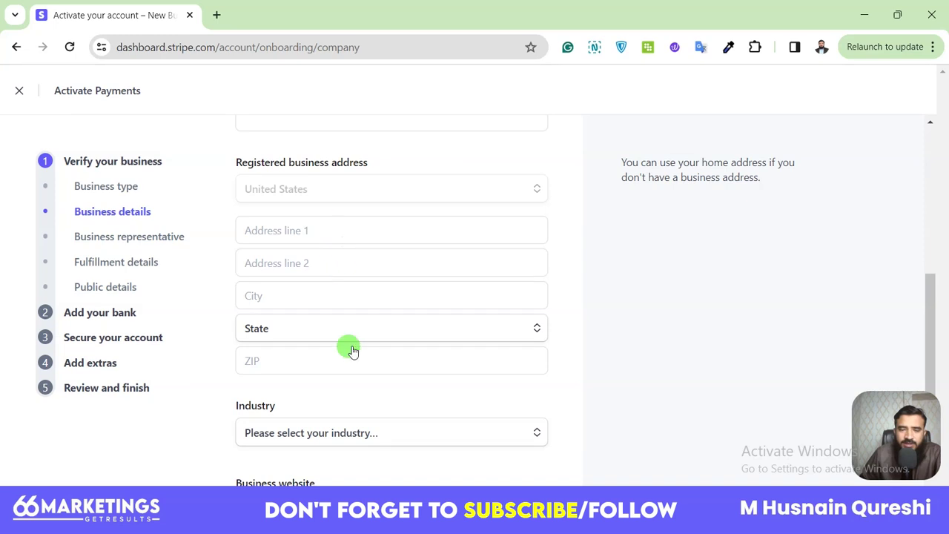
scroll(349, 348, down, 2)
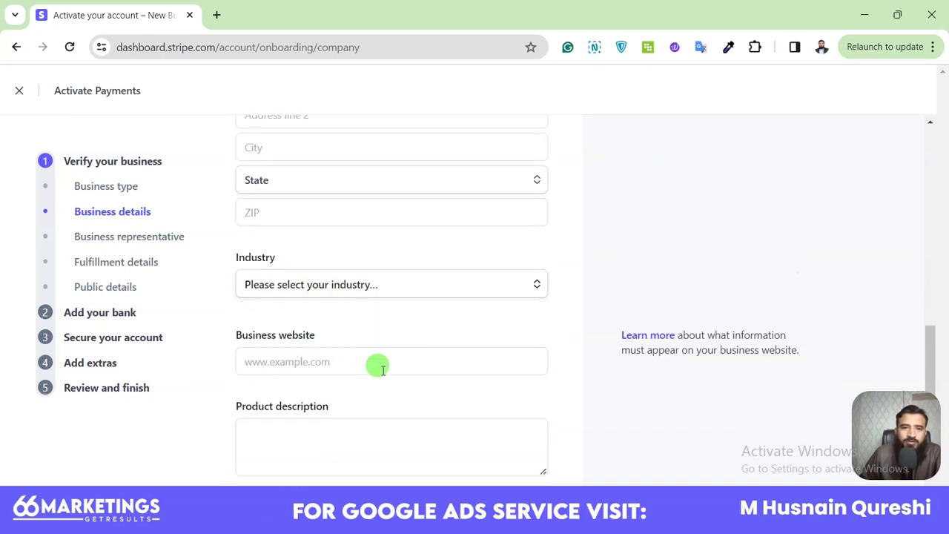
scroll(374, 363, down, 1)
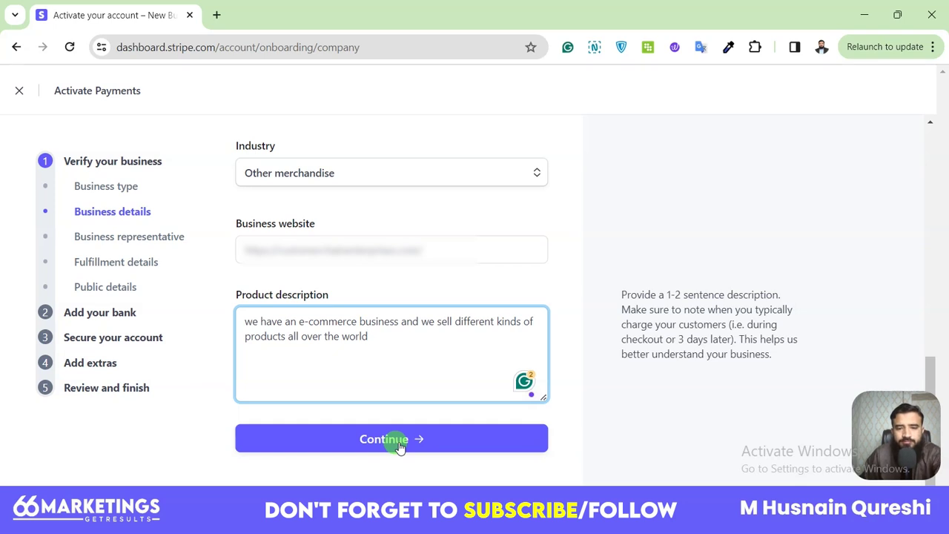
Submit the business details and scroll the representative's Verify your personal details form.
click(399, 445)
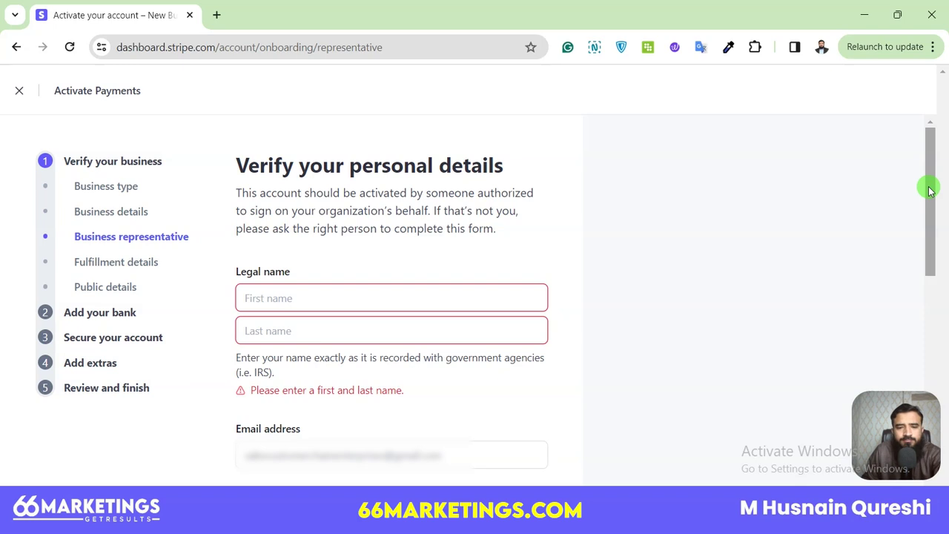
scroll(657, 236, down, 5)
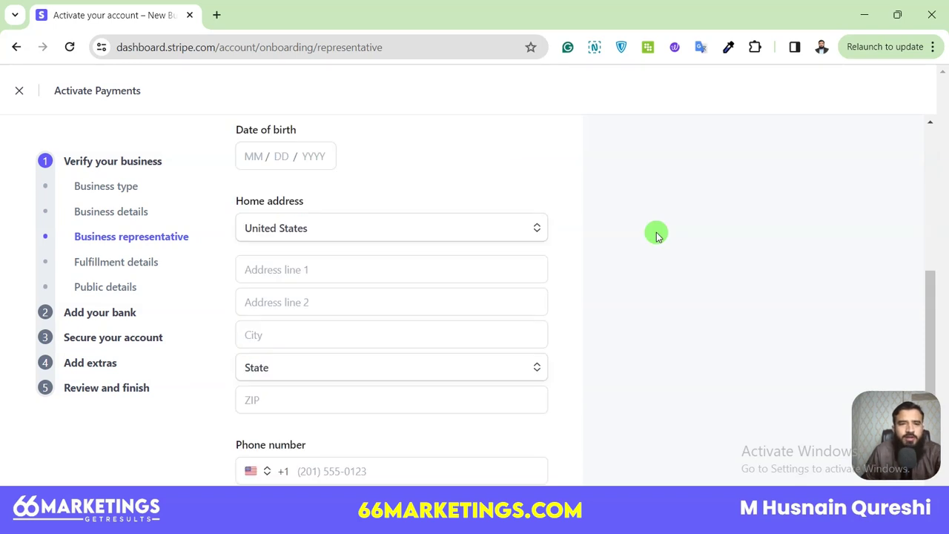
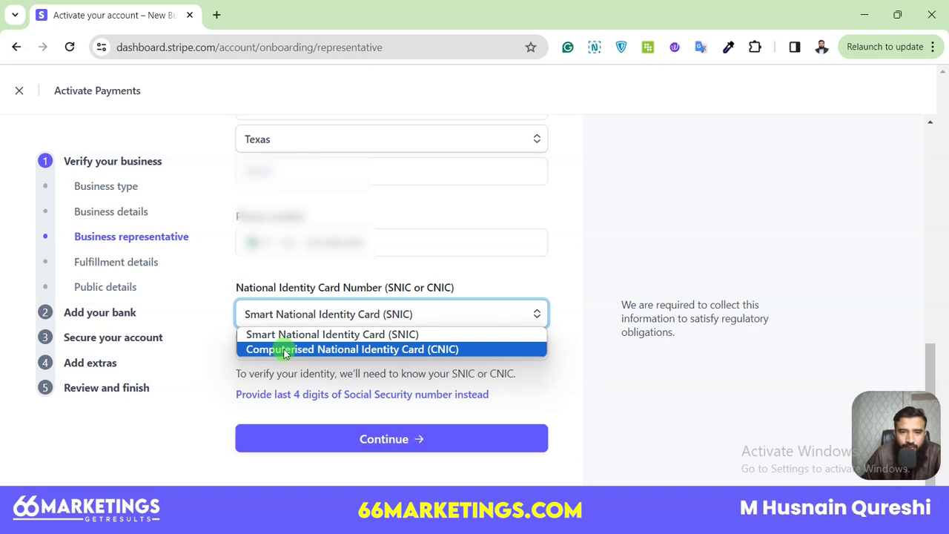
Choose Computerised National Identity Card (CNIC) as the representative's ID type, enter the ID number, and continue.
click(335, 350)
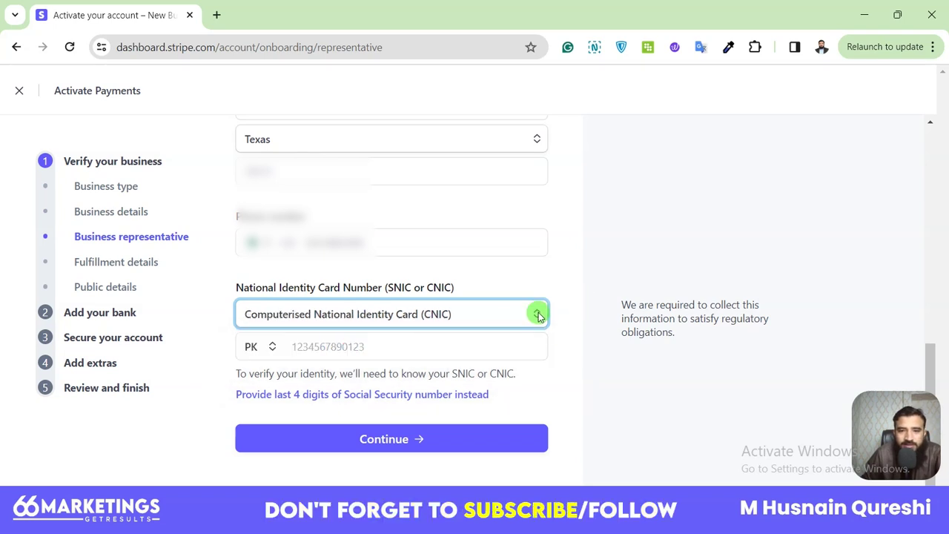
click(576, 328)
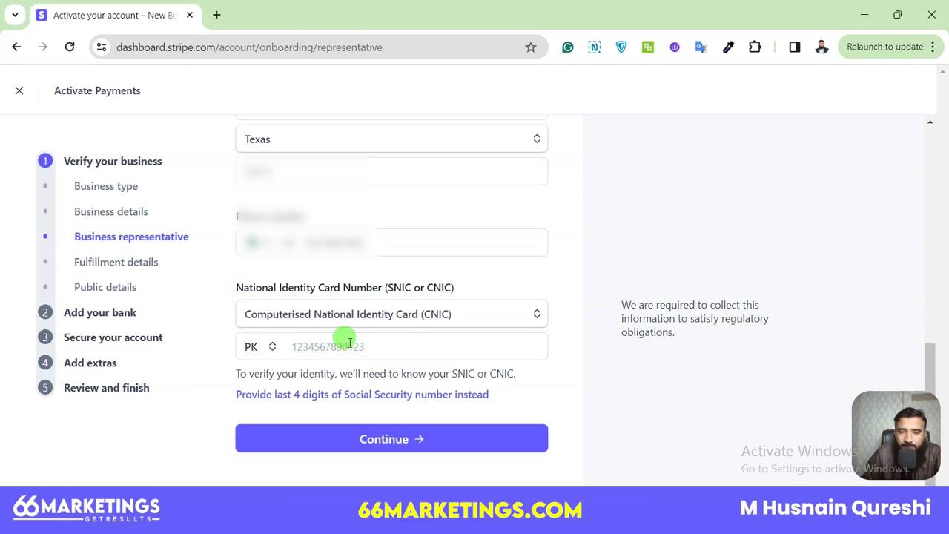
click(385, 441)
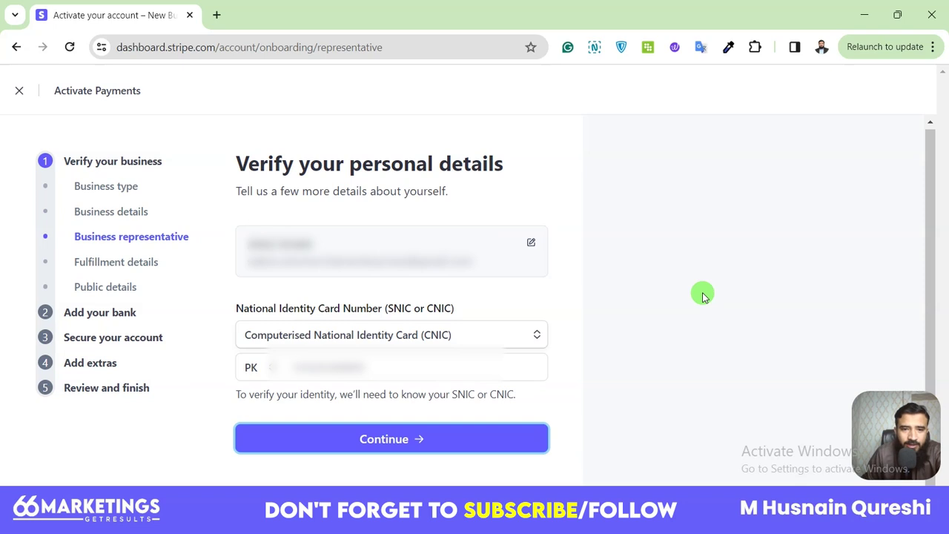
Confirm the personal details and state that products are shipped by a third party.
click(439, 439)
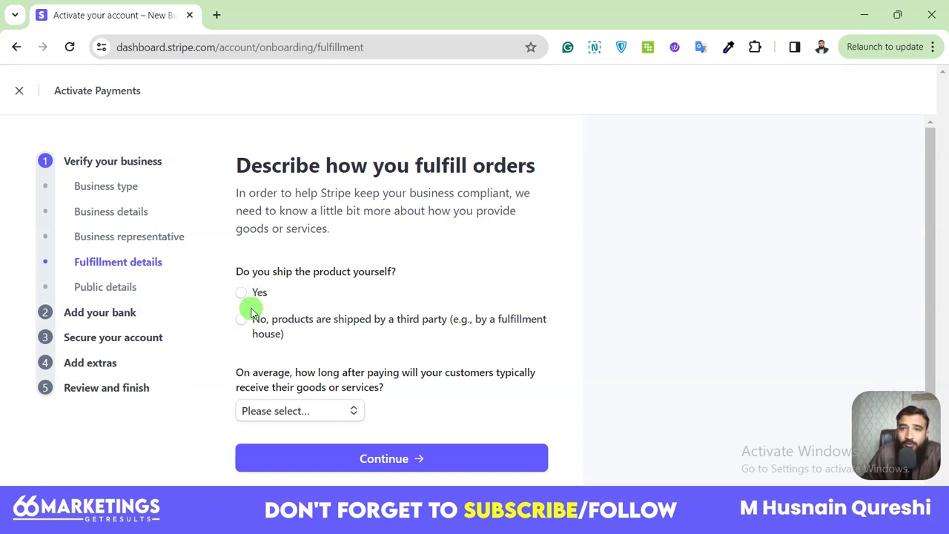
click(240, 321)
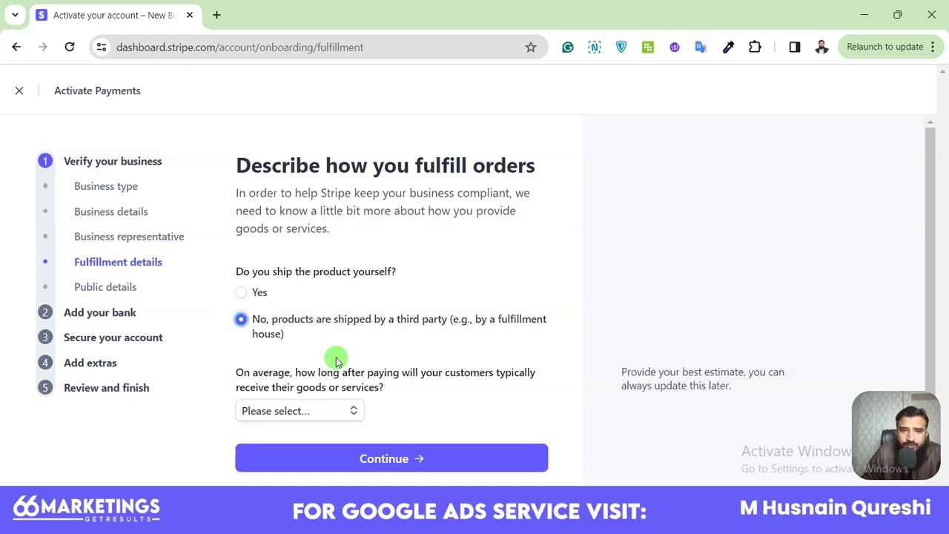
scroll(335, 361, down, 1)
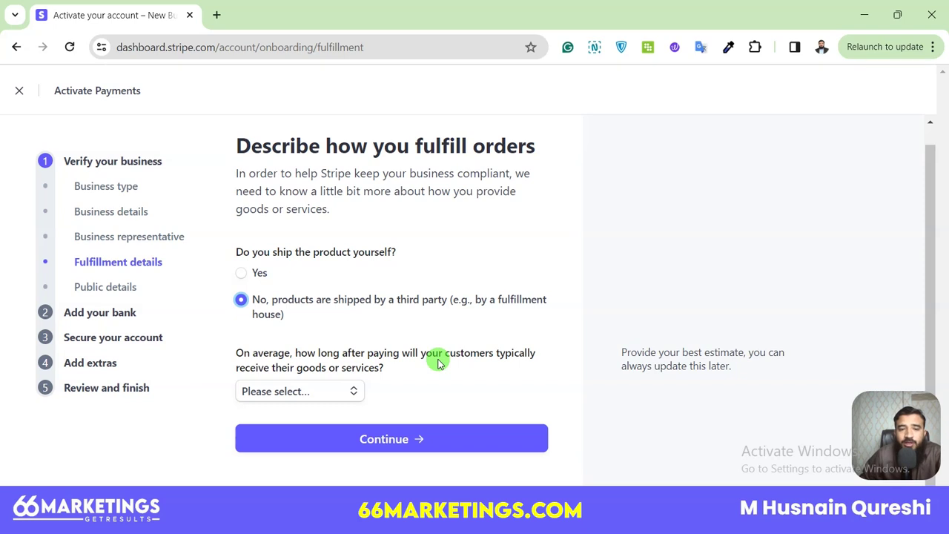
Set the delivery time to 'Within 2 weeks' and submit the fulfillment details.
click(303, 391)
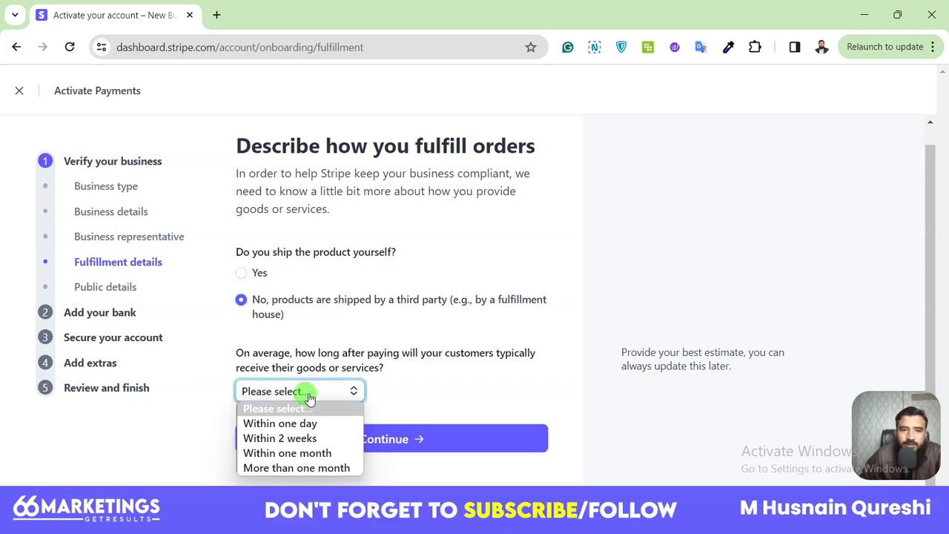
click(288, 438)
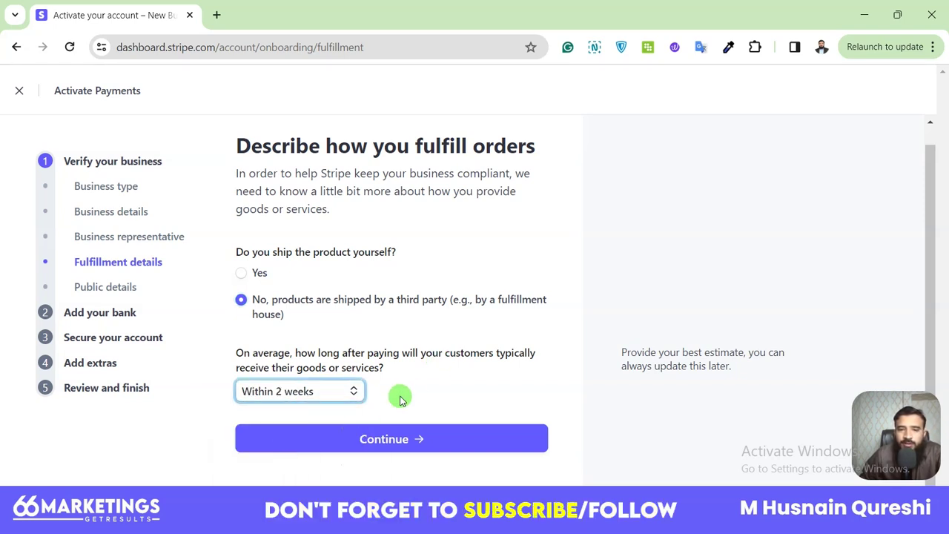
click(332, 389)
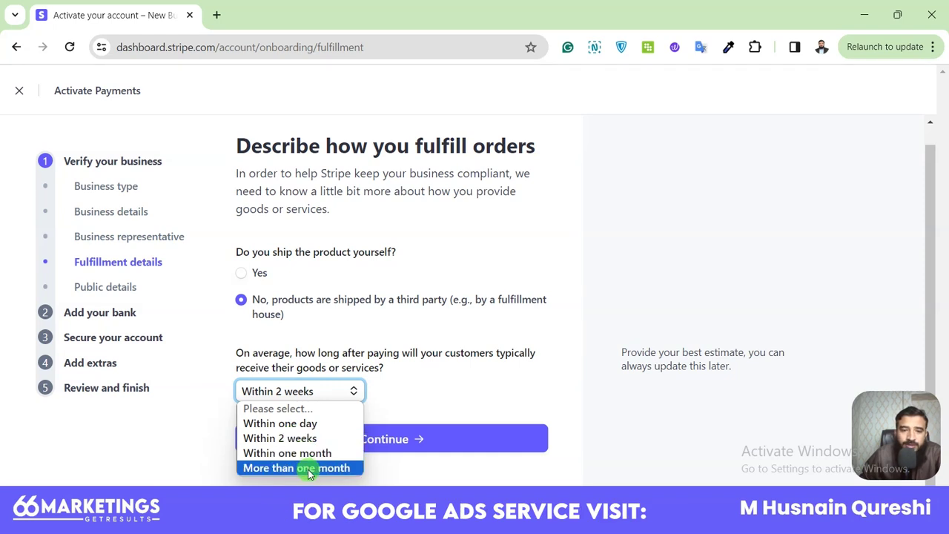
click(409, 407)
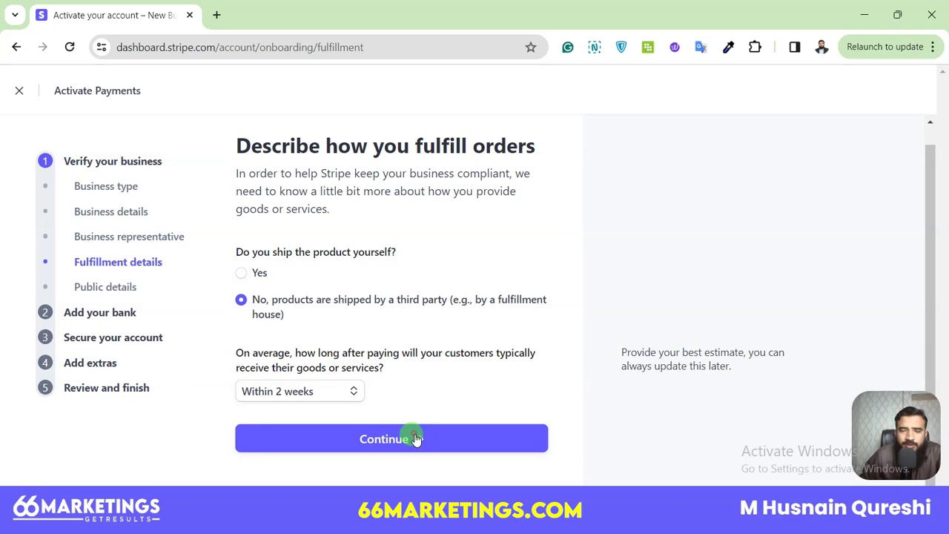
click(415, 434)
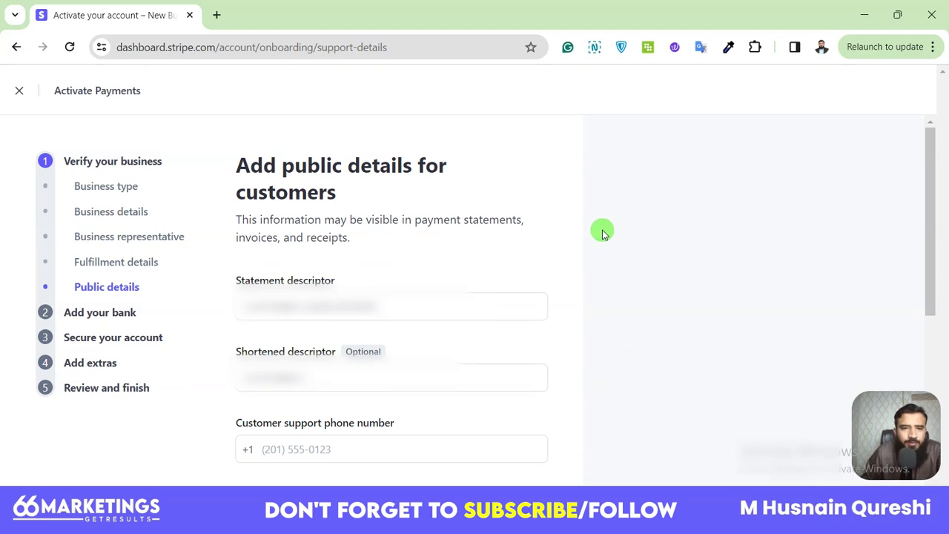
On the public details form, turn off 'Show phone number on receipts and invoices'.
scroll(602, 234, down, 5)
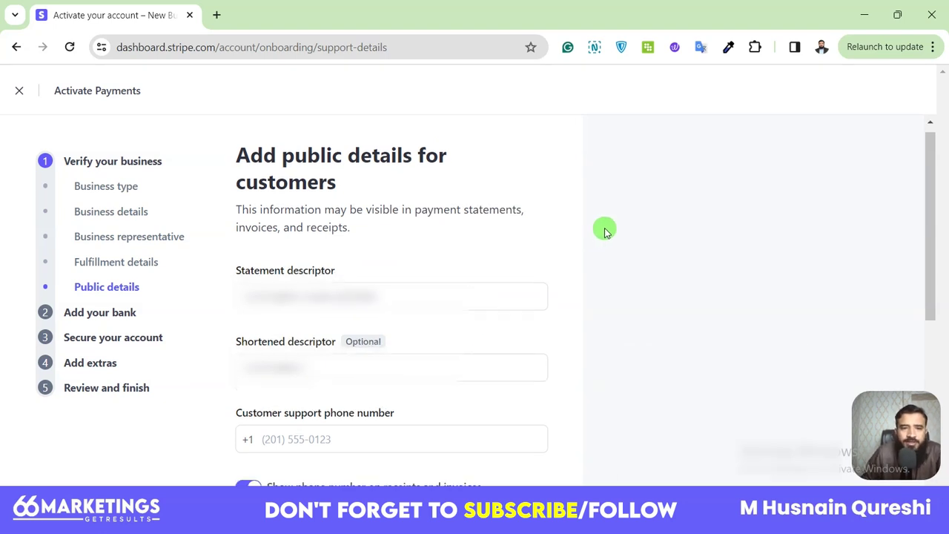
scroll(643, 237, up, 5)
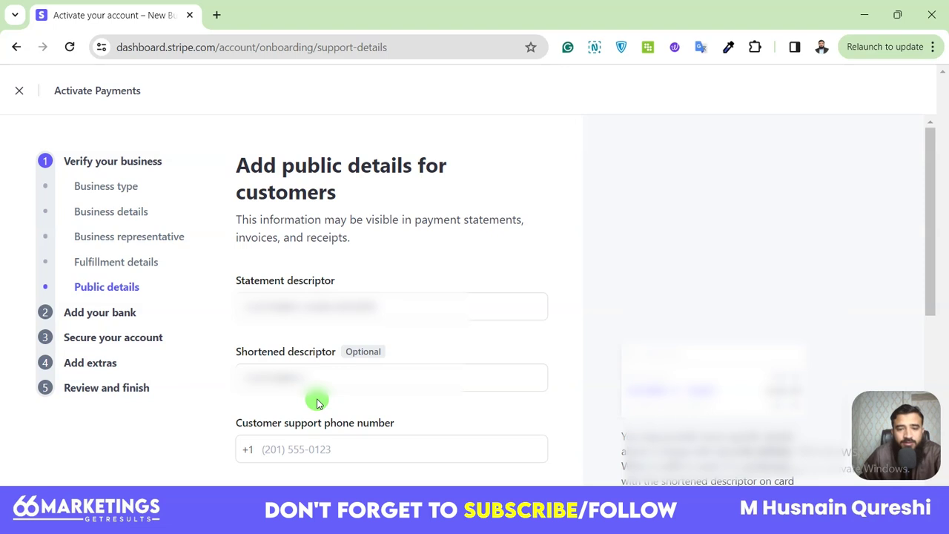
scroll(623, 172, down, 4)
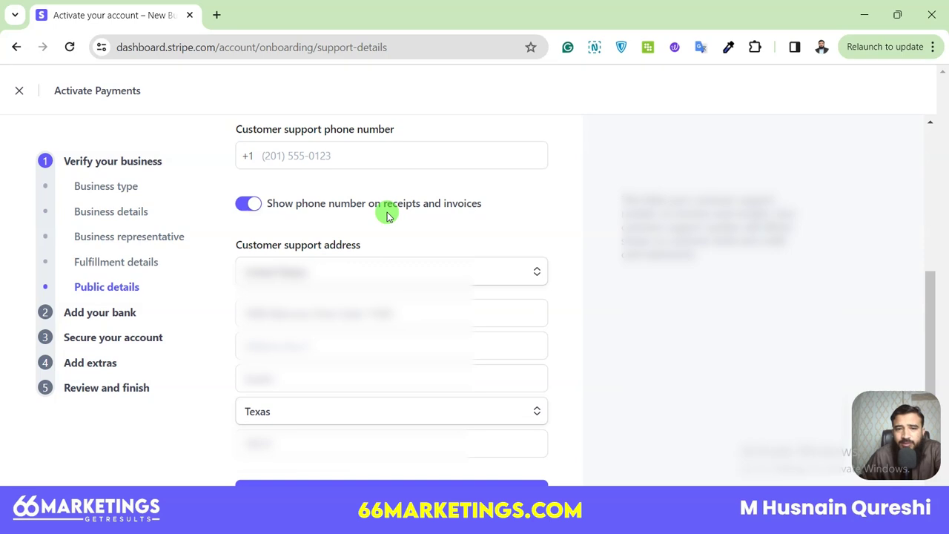
click(244, 203)
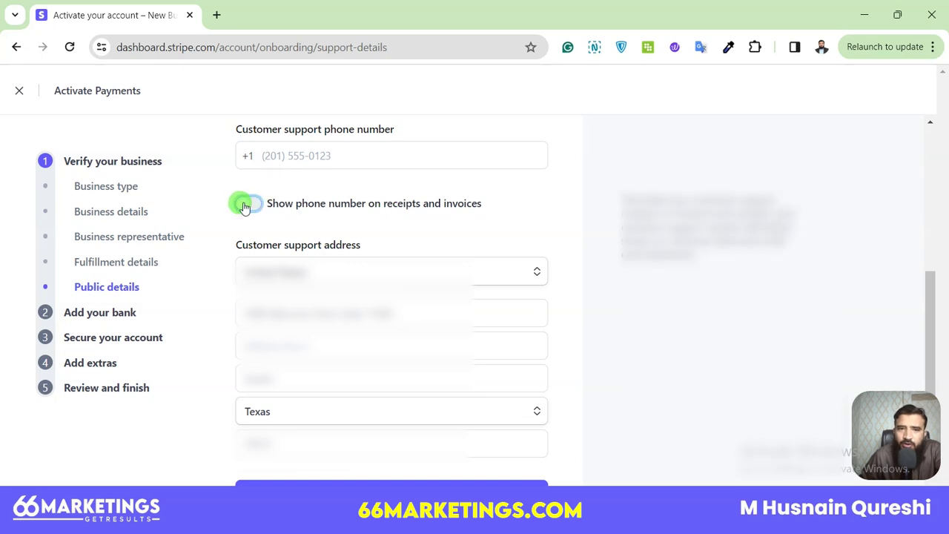
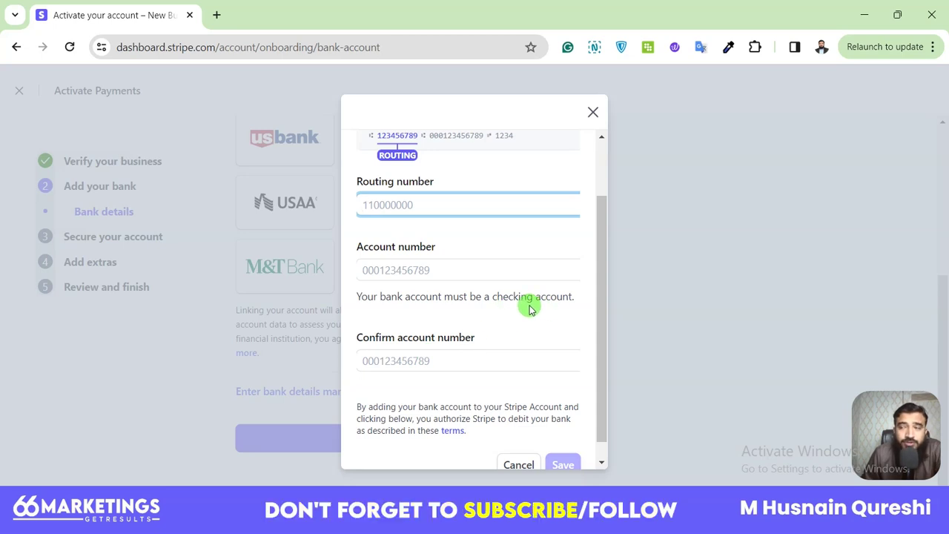
Scroll the payout step to check that the First Century Bank USD account is linked.
scroll(529, 309, up, 1)
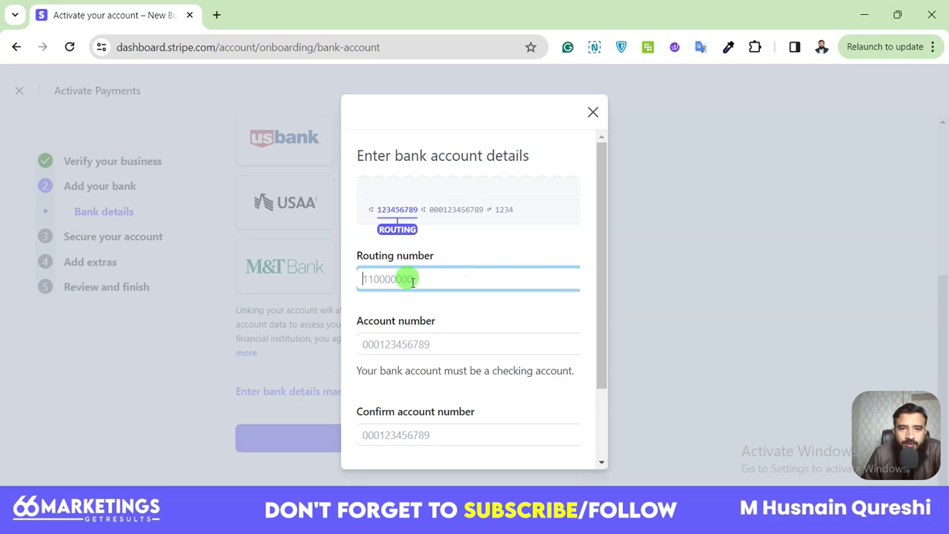
scroll(439, 280, down, 1)
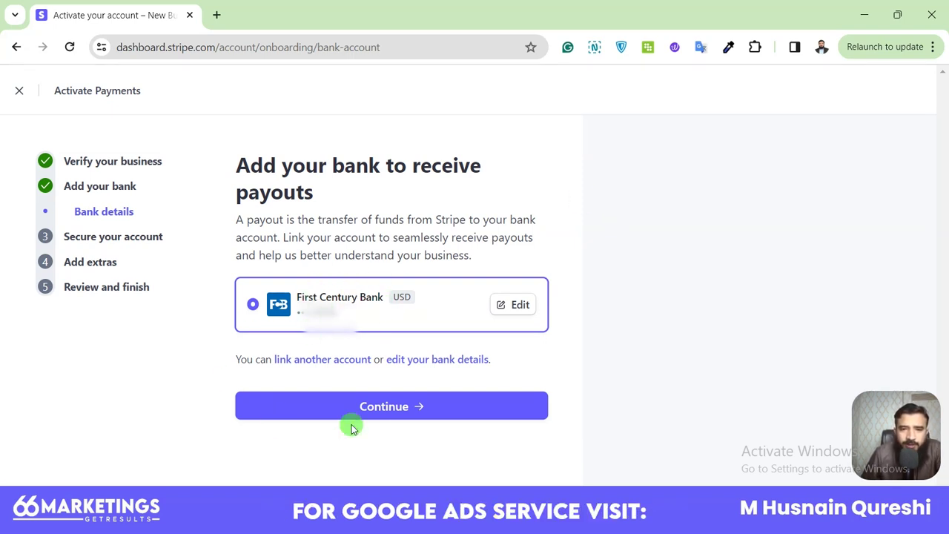
Continue to the 'Keep your account secure' page and show the additional two-step methods.
click(394, 412)
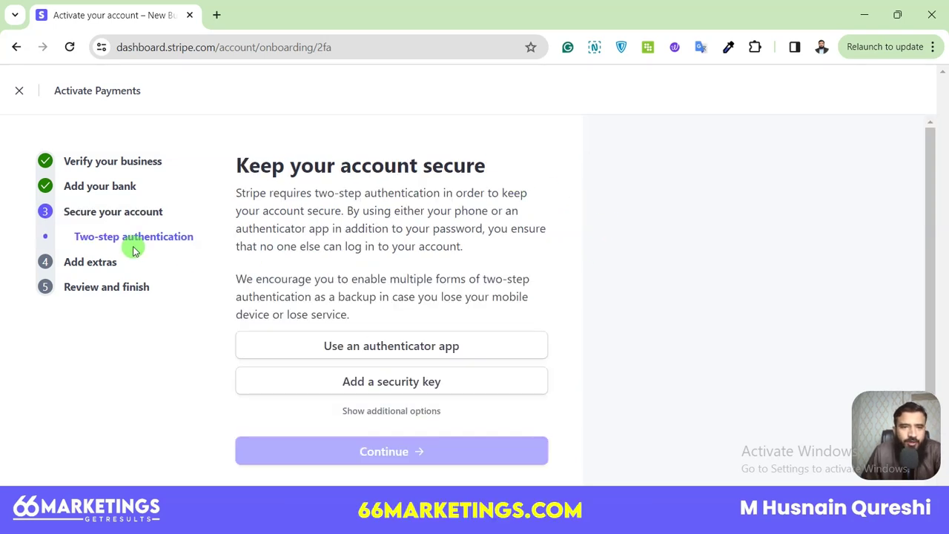
scroll(561, 199, down, 1)
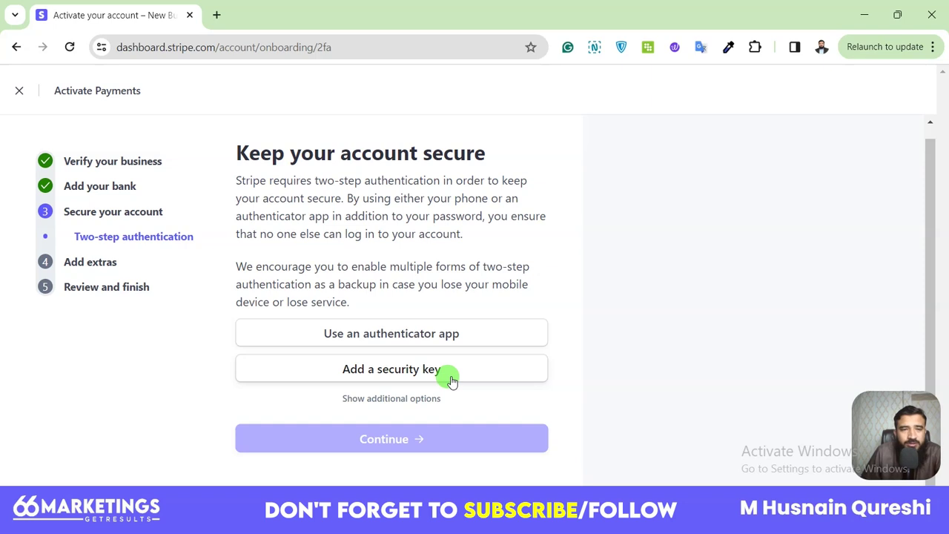
click(374, 398)
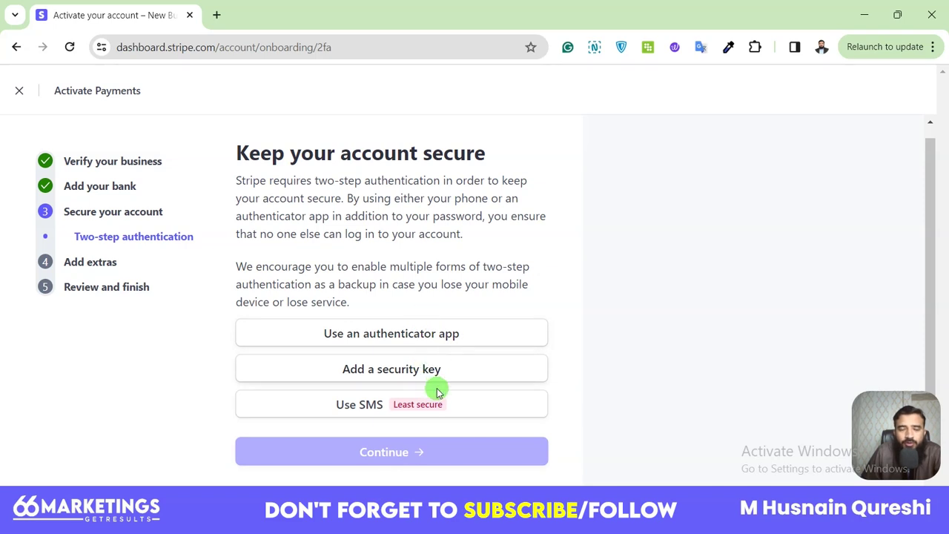
Enable SMS two-step authentication with the six-digit texted code, then confirm the backup code is saved.
click(378, 413)
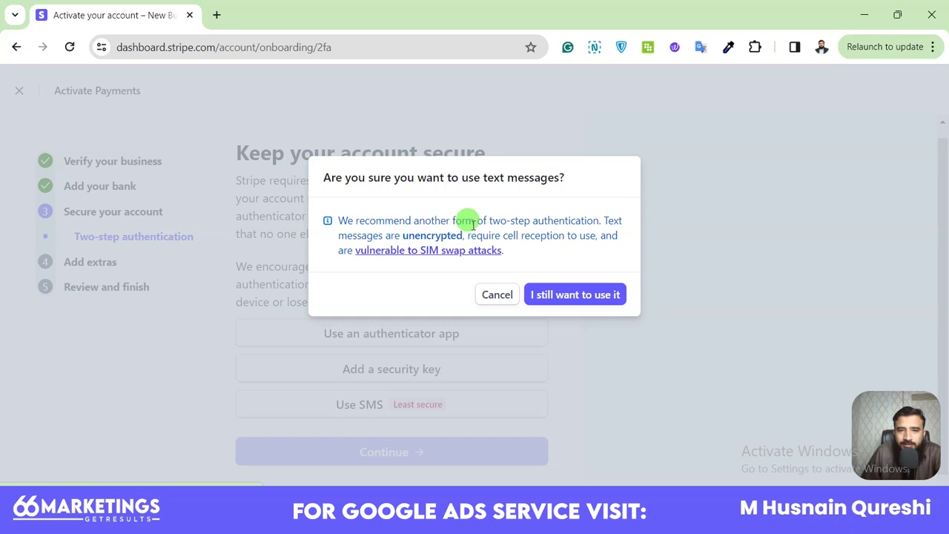
click(574, 295)
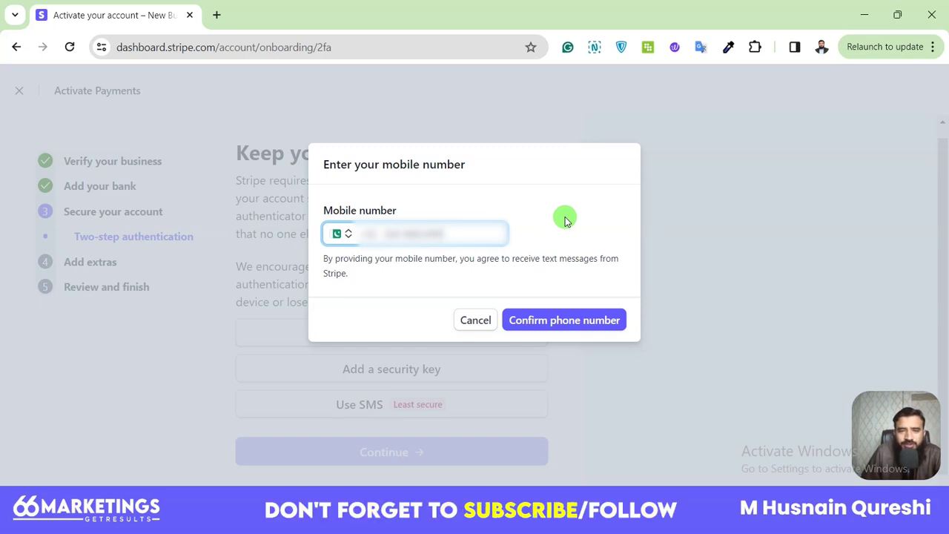
click(579, 326)
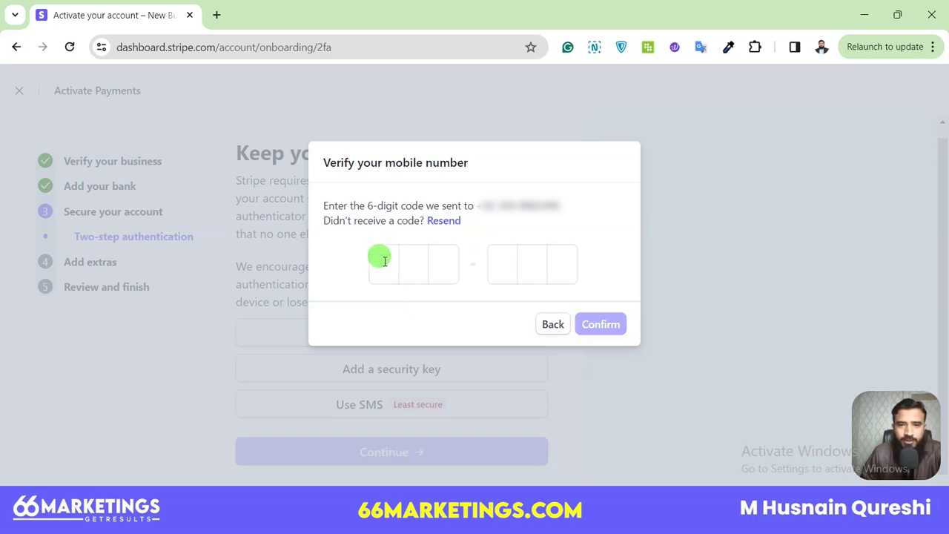
click(385, 261)
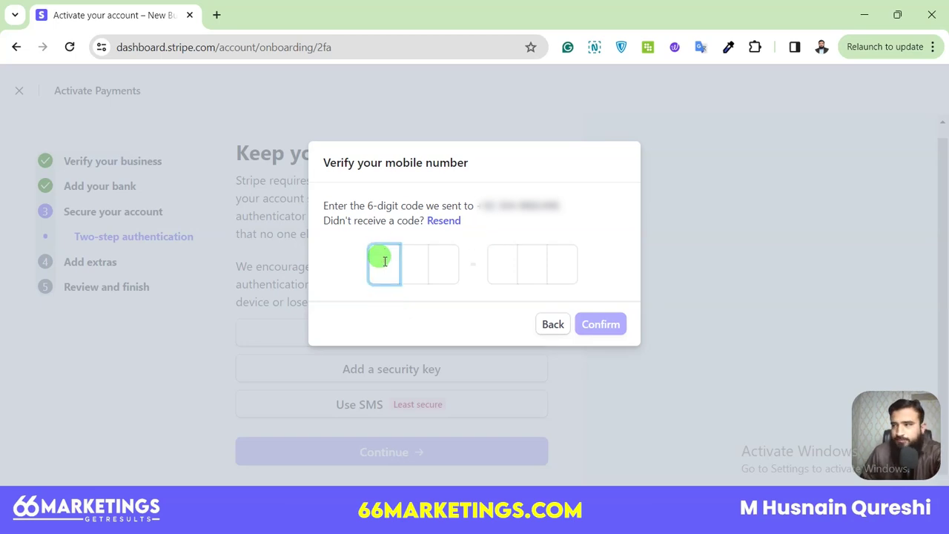
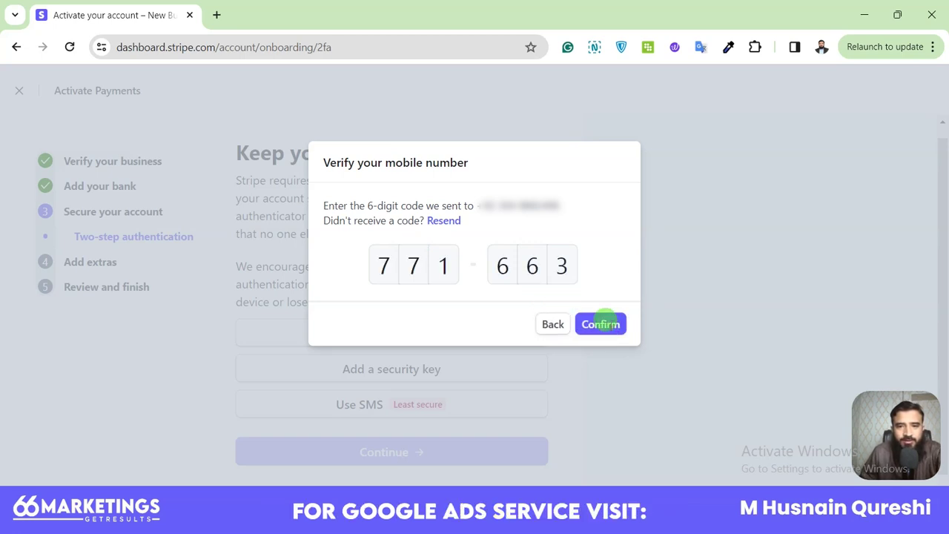
click(610, 327)
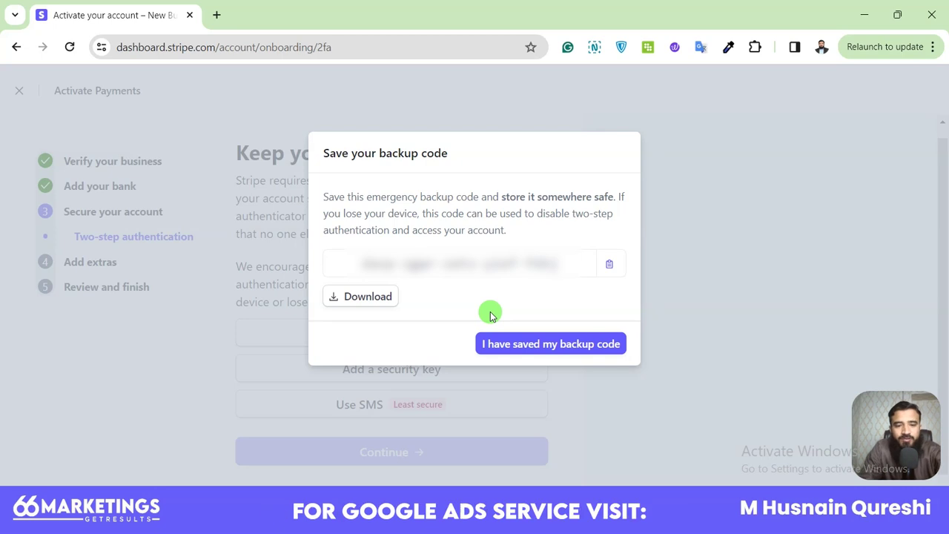
click(528, 346)
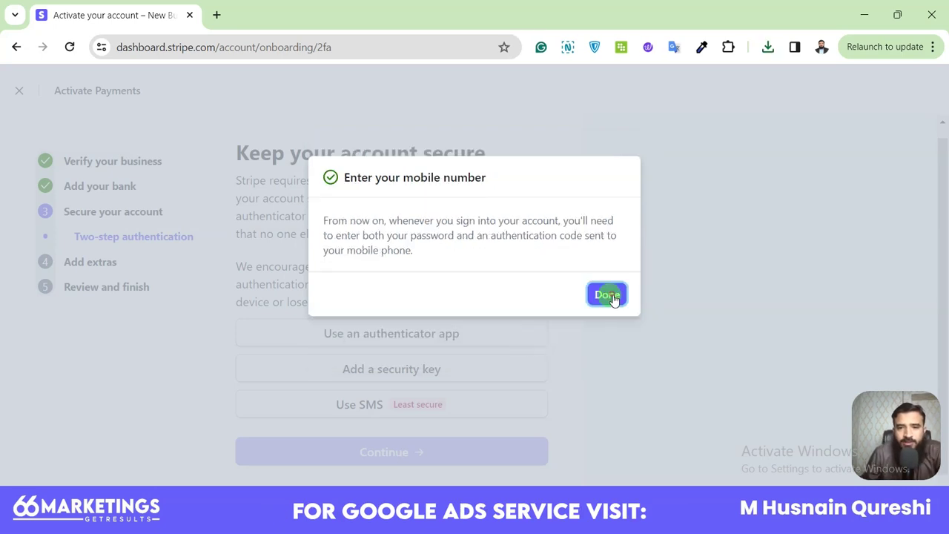
click(606, 295)
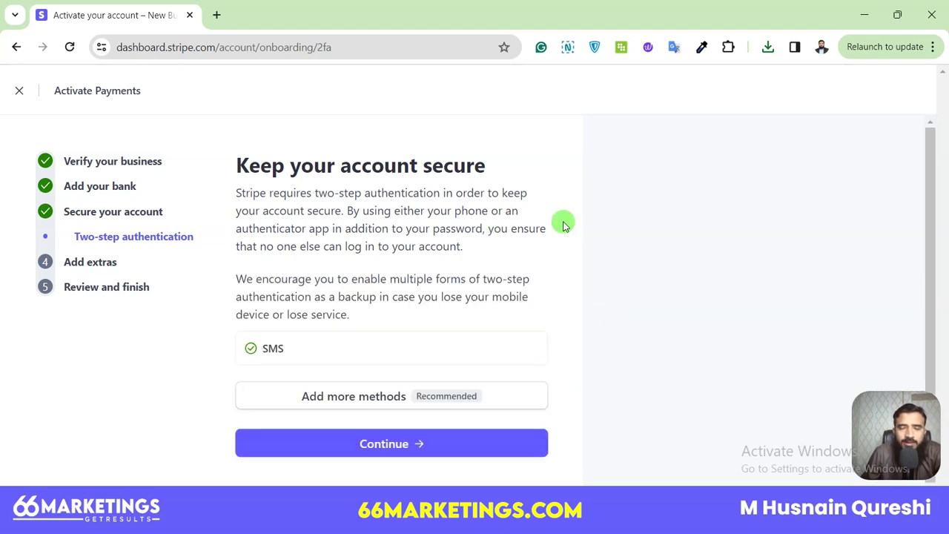
Leave the security step and choose 'Skip for now' on the sales tax calculation page.
click(420, 442)
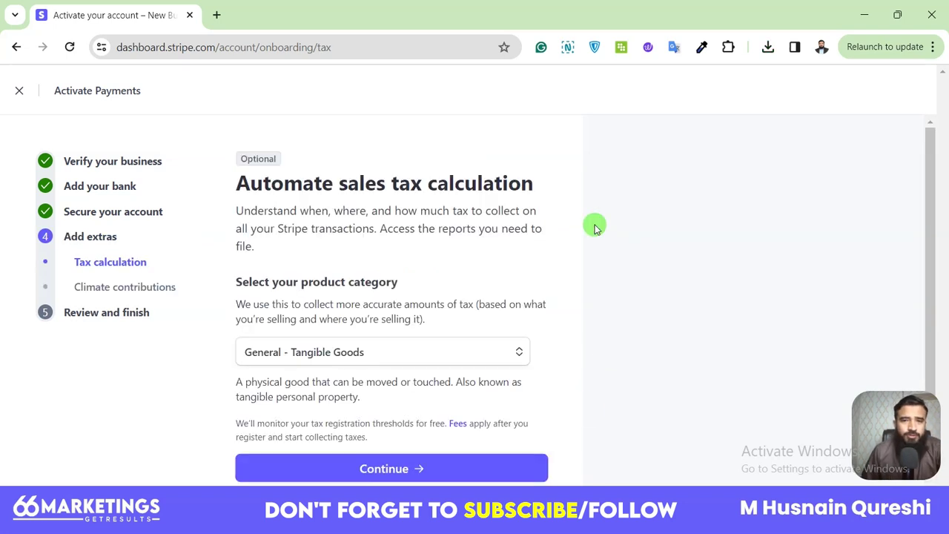
scroll(594, 228, down, 1)
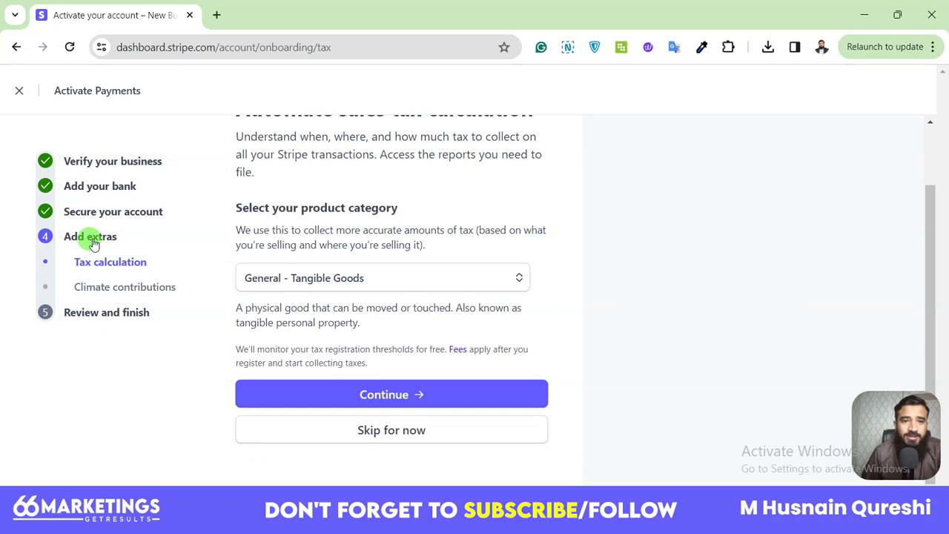
scroll(734, 197, up, 1)
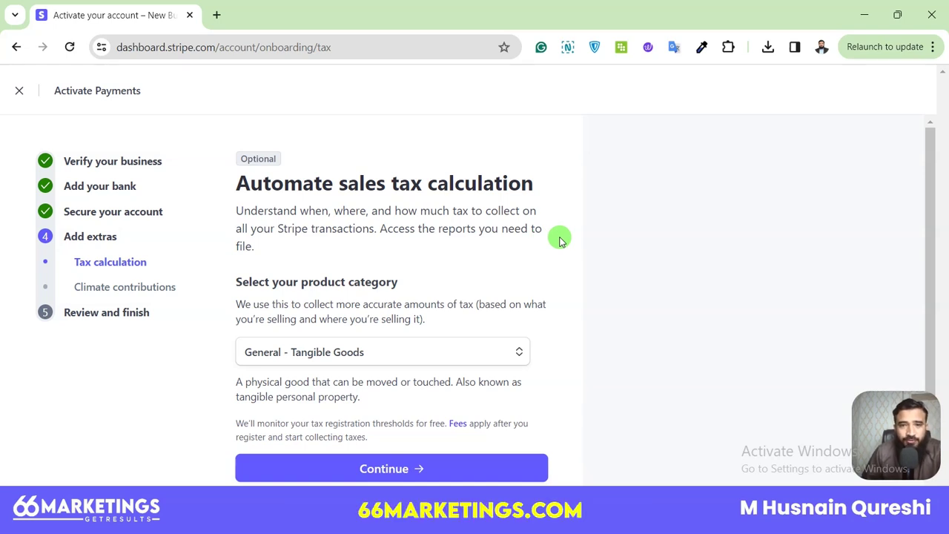
scroll(564, 239, down, 1)
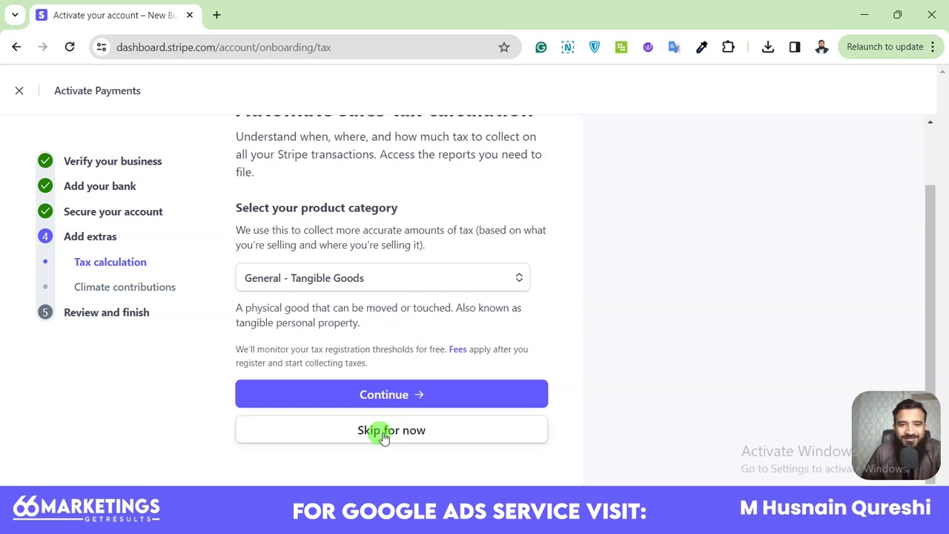
click(383, 435)
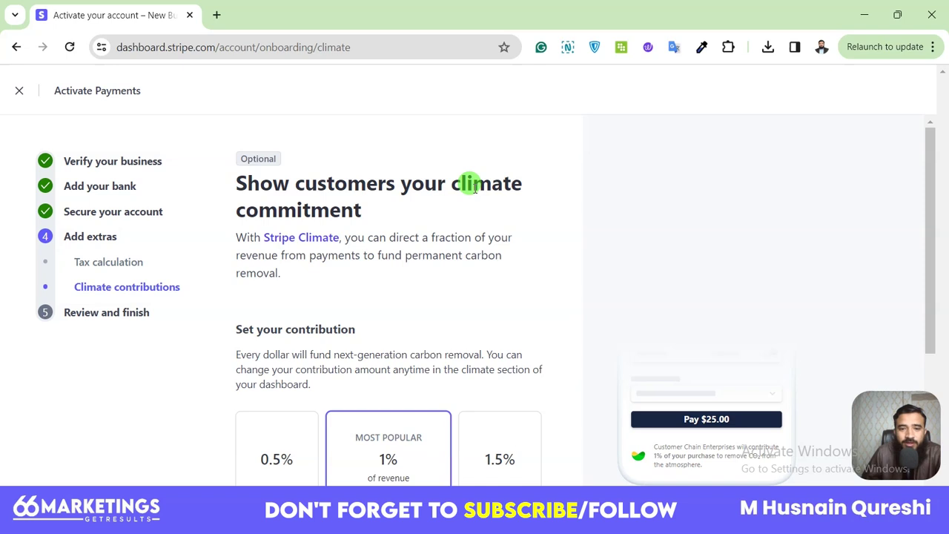
Try the 1.5% and 0.5% climate contribution levels, then decline with 'No thanks'.
scroll(474, 185, down, 1)
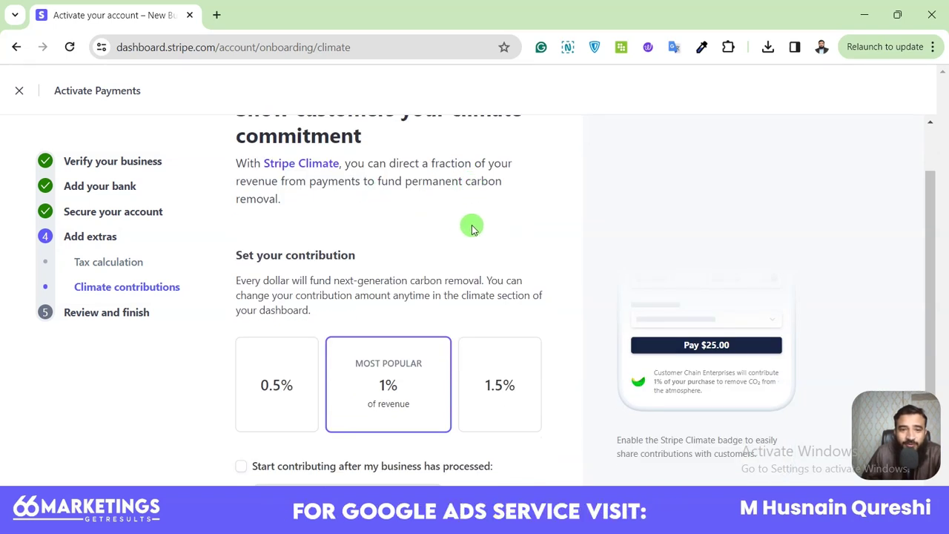
scroll(471, 227, up, 1)
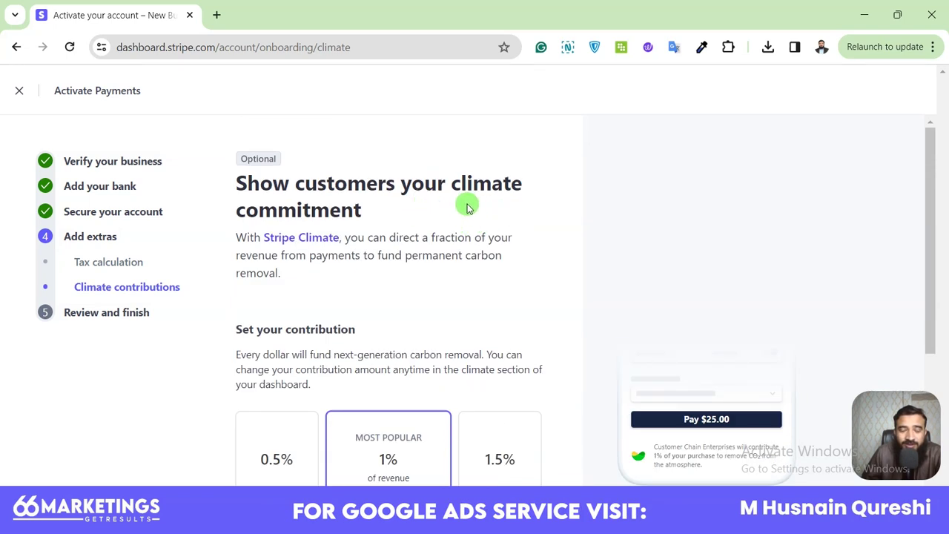
scroll(487, 249, down, 2)
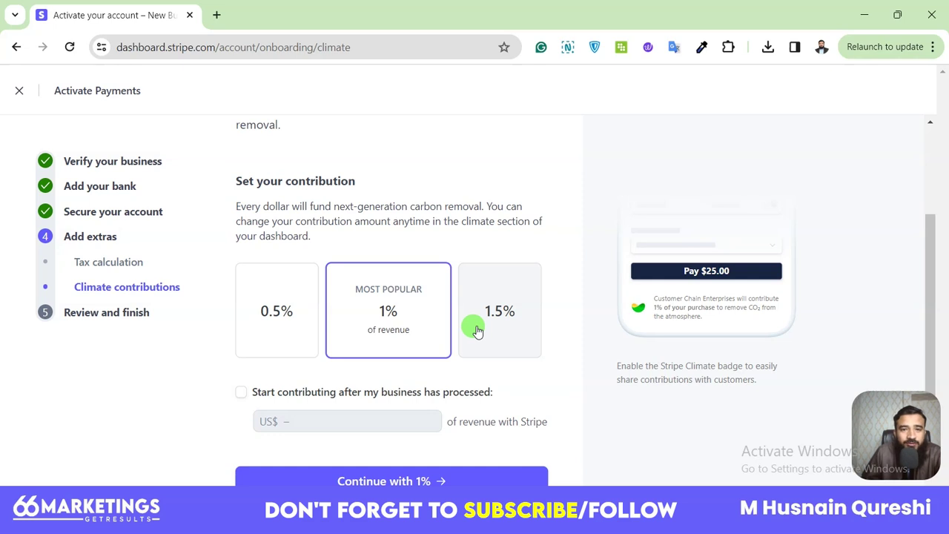
scroll(477, 331, up, 2)
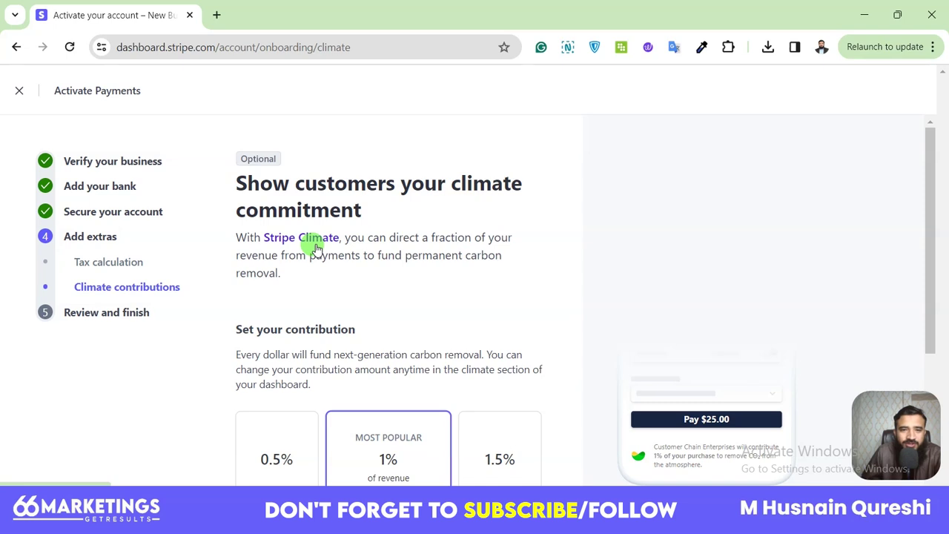
scroll(444, 271, down, 3)
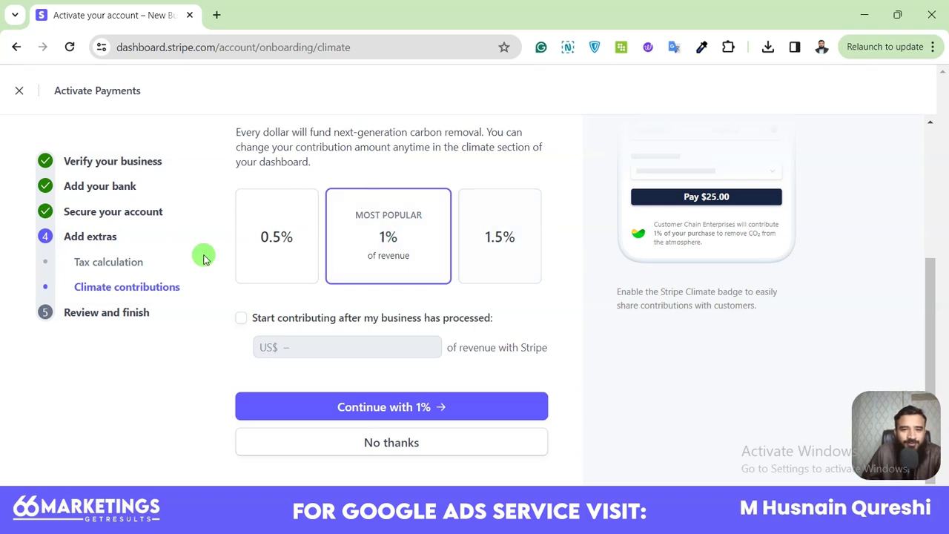
click(485, 232)
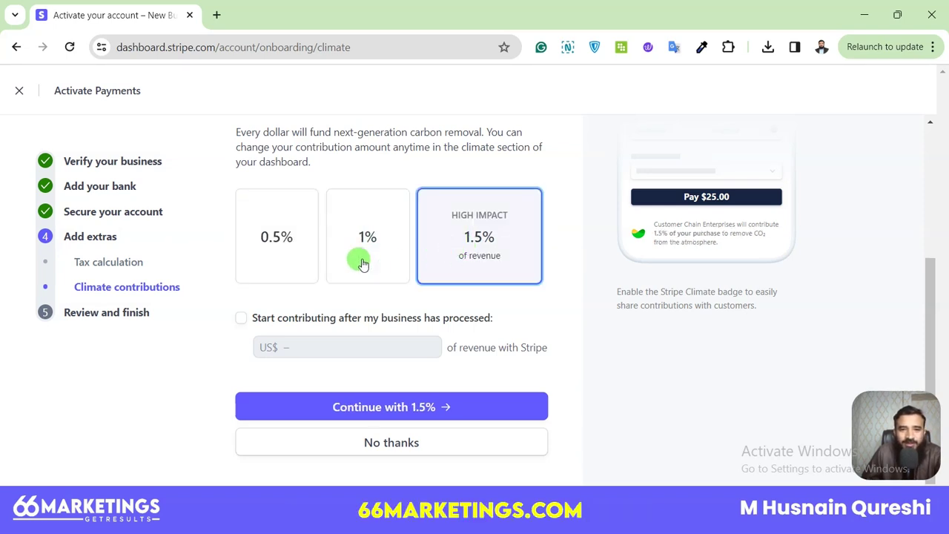
click(275, 222)
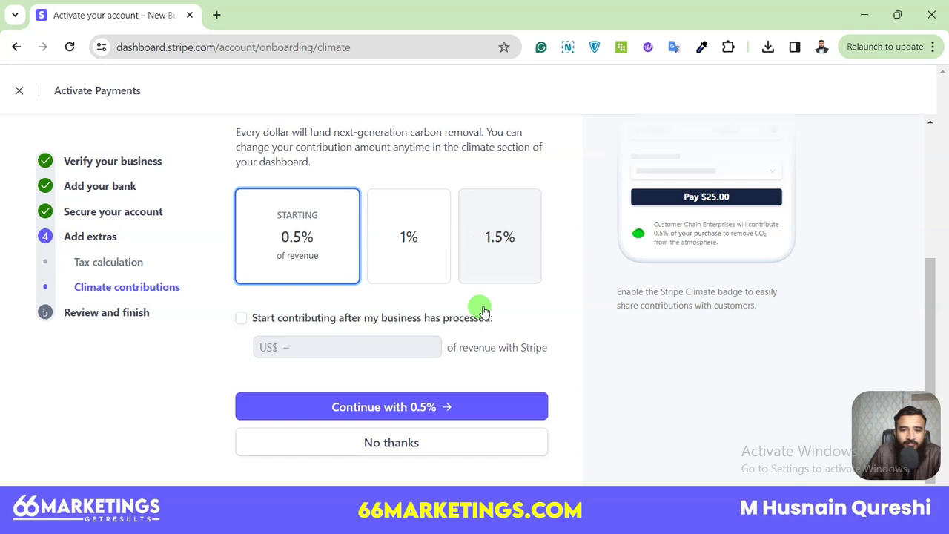
click(389, 444)
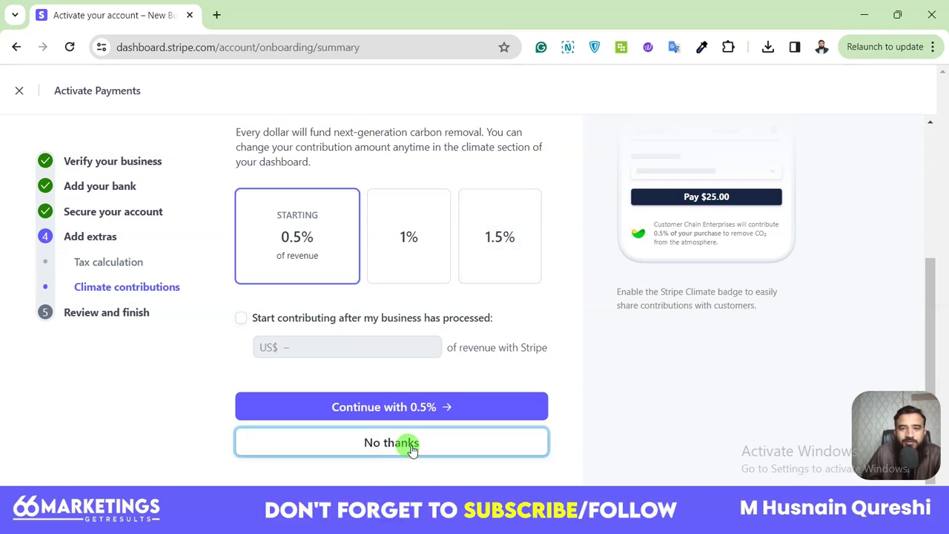
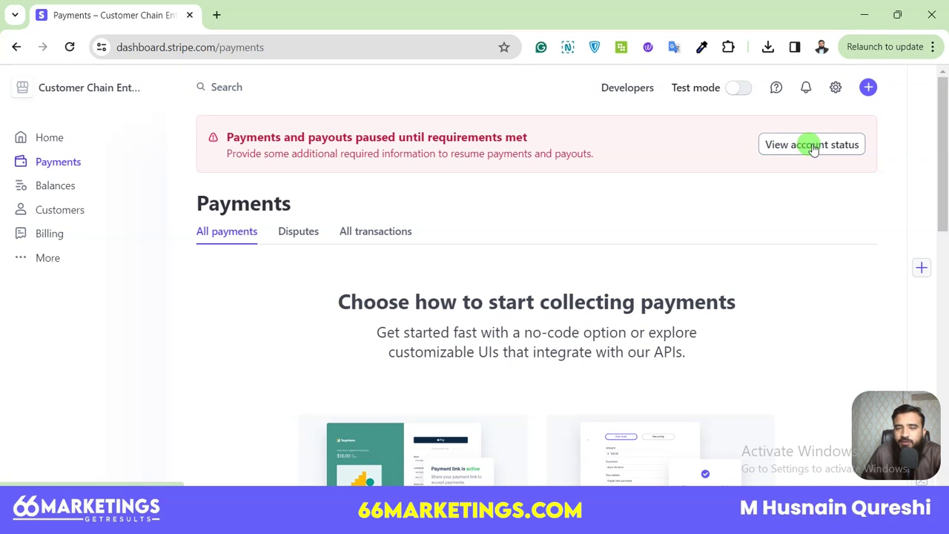
View the account status and review the active past-due representative and tax ID update tasks.
click(811, 146)
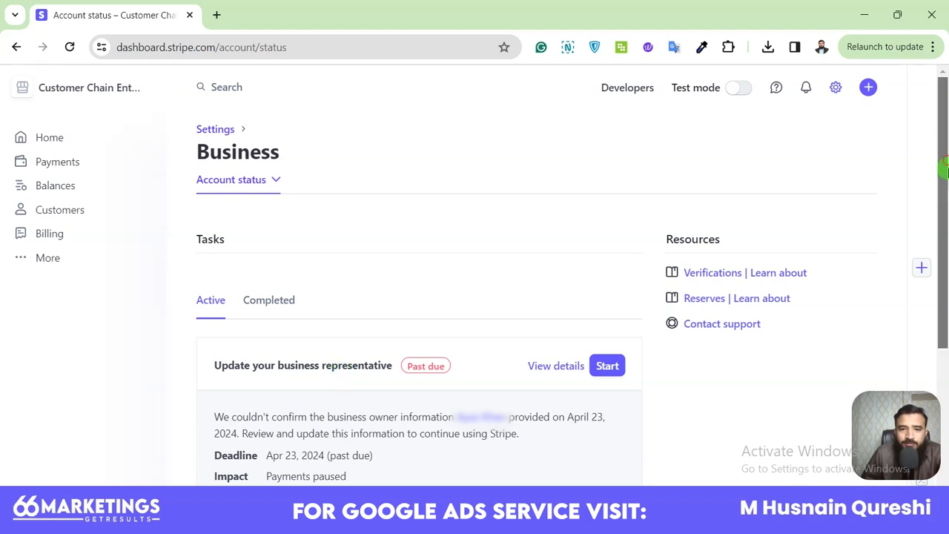
scroll(946, 276, down, 2)
scroll(946, 276, down, 2)
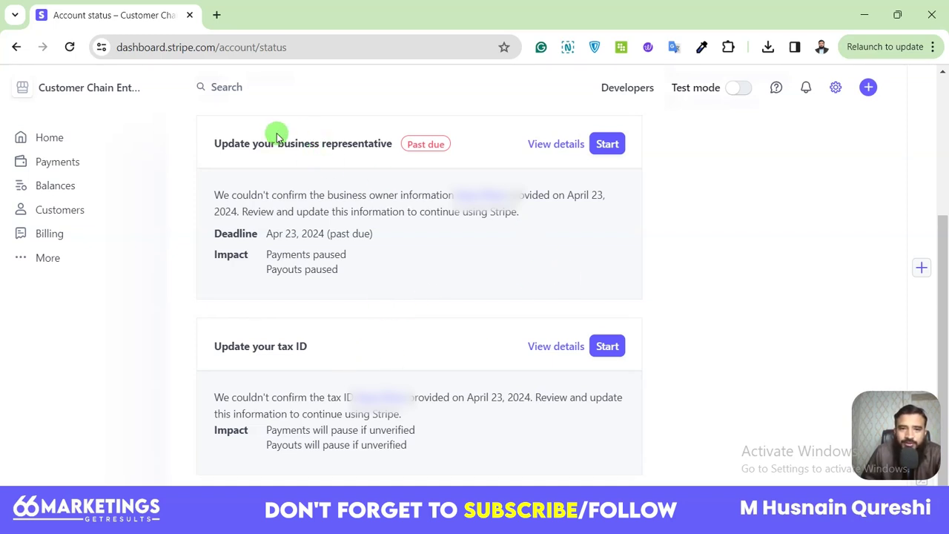
Start the tax ID task and edit Business details to see the unverified EIN notice.
click(609, 147)
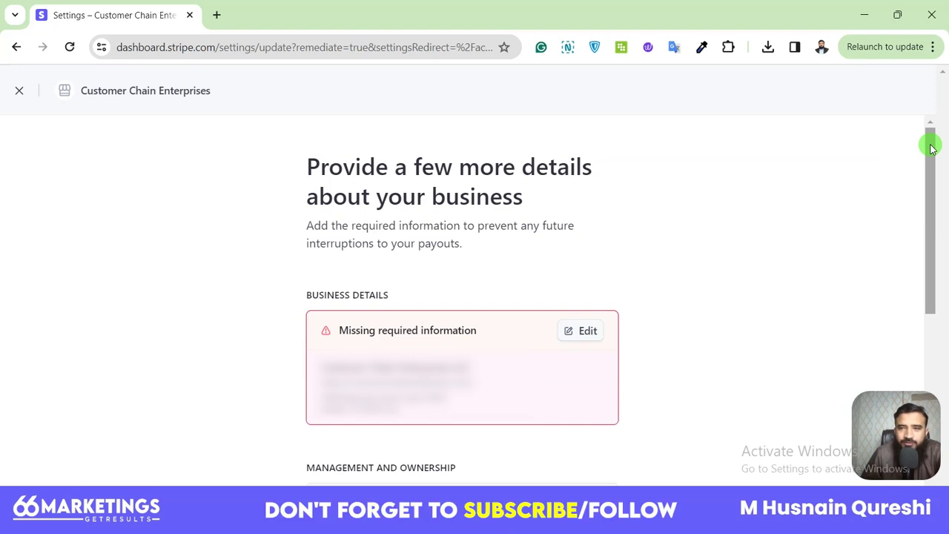
drag(931, 147, 930, 306)
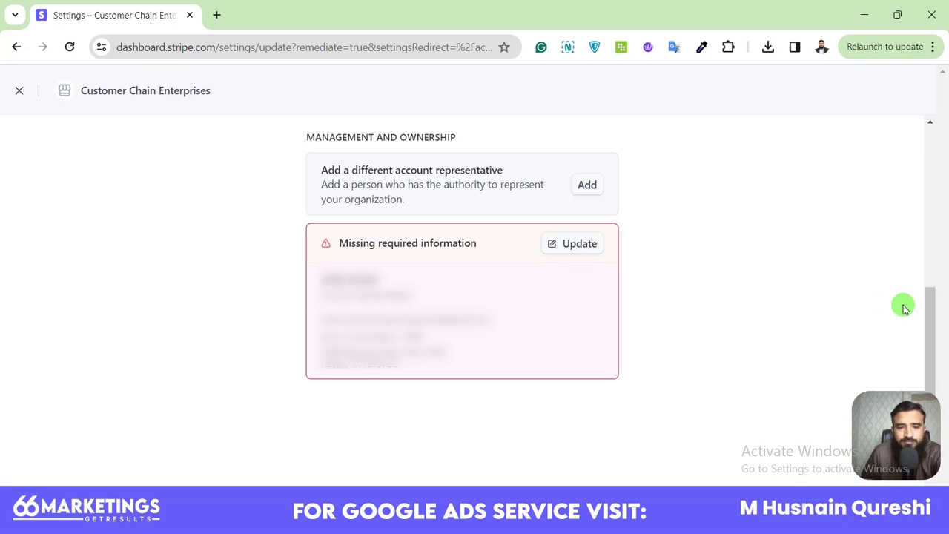
scroll(555, 269, up, 3)
click(577, 257)
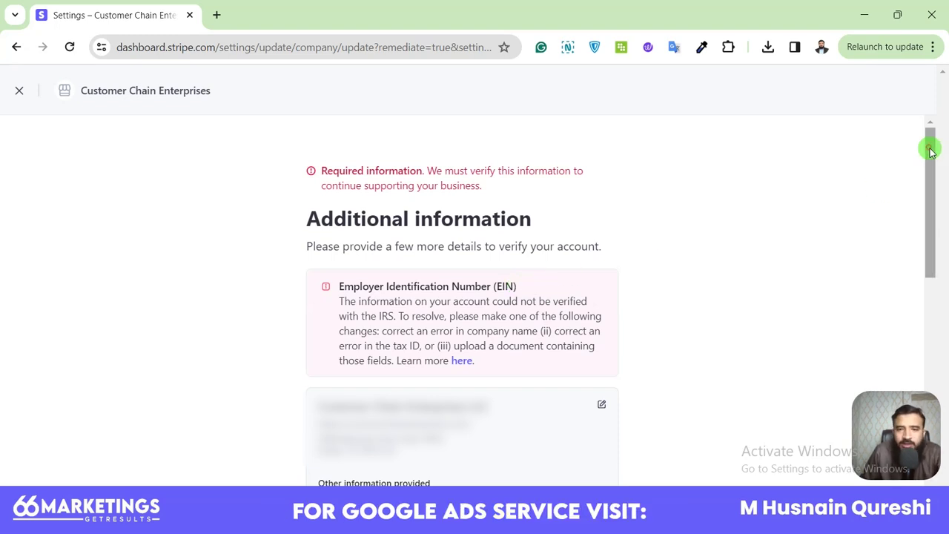
Go down to the EIN field and open Upload document under Verify business.
drag(931, 151, 948, 312)
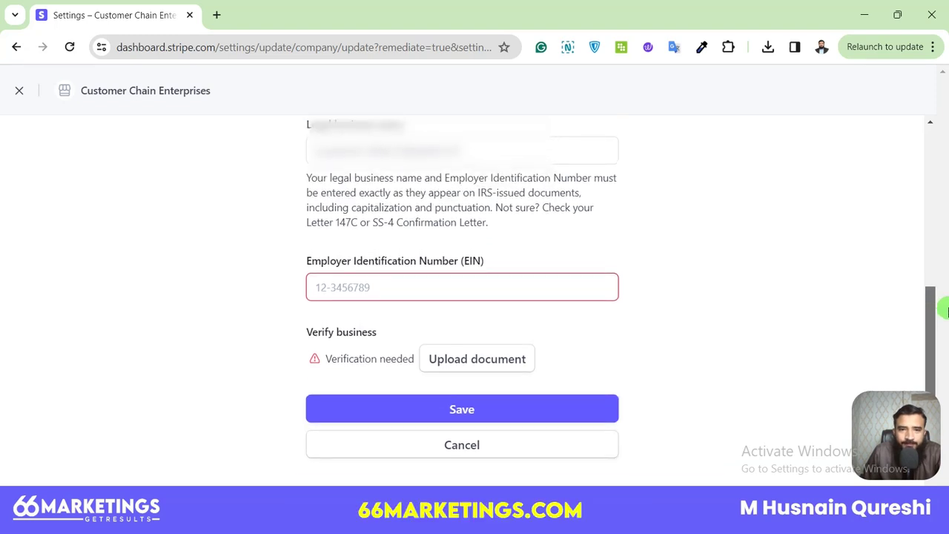
click(400, 281)
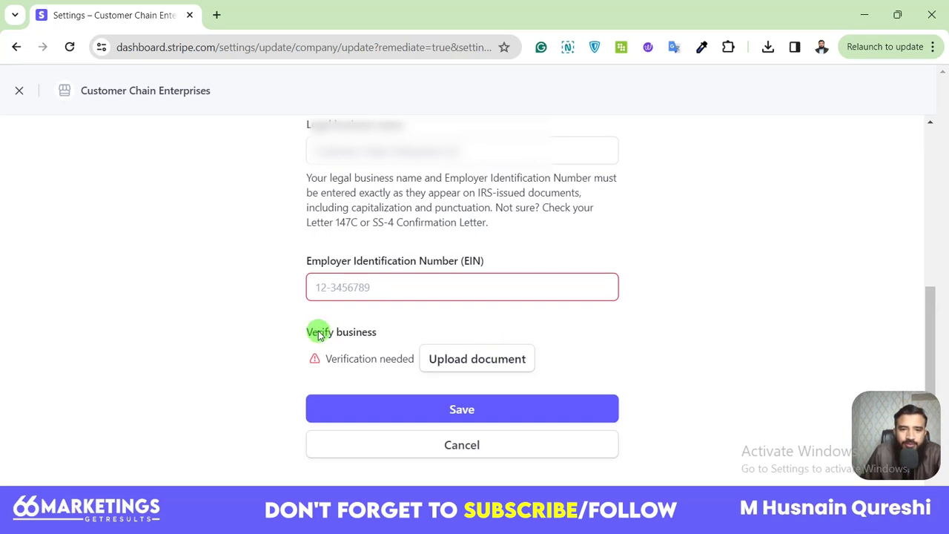
click(457, 361)
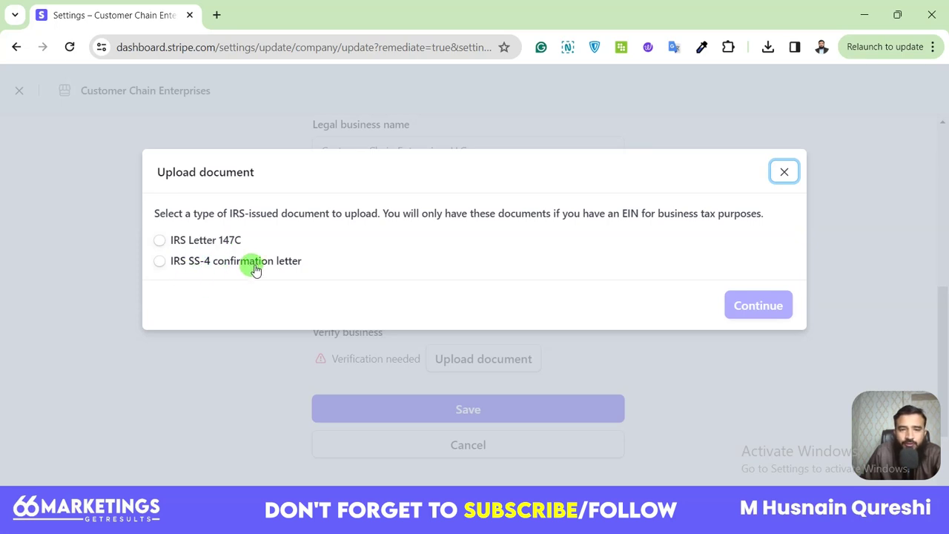
Pick IRS SS-4 confirmation letter as the document type and continue to upload it.
click(211, 264)
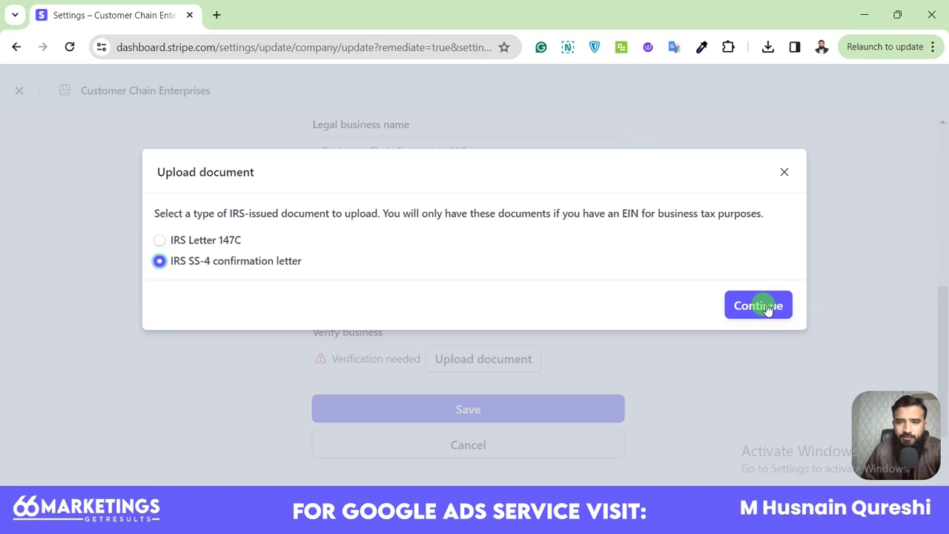
click(719, 305)
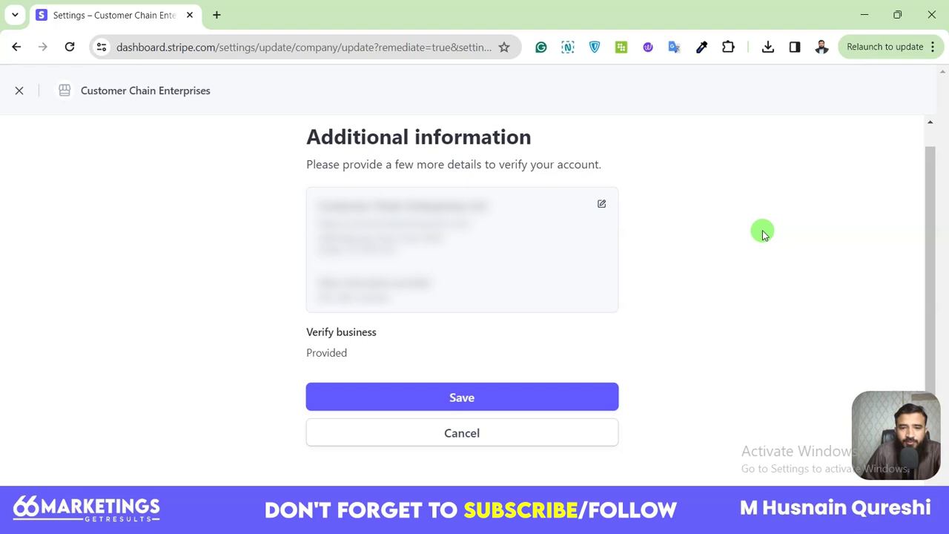
Save the provided SS-4 verification and check that only the representative card remains flagged.
click(510, 396)
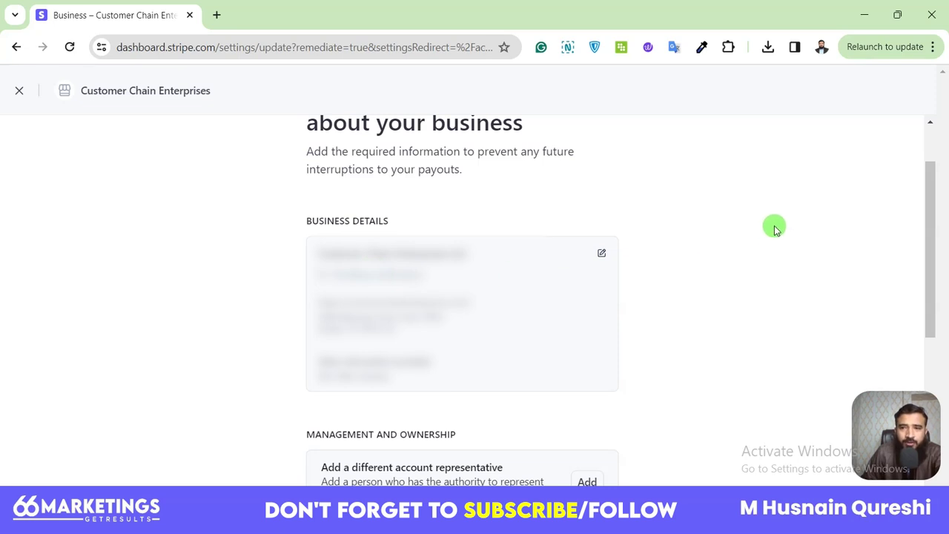
drag(932, 191, 923, 314)
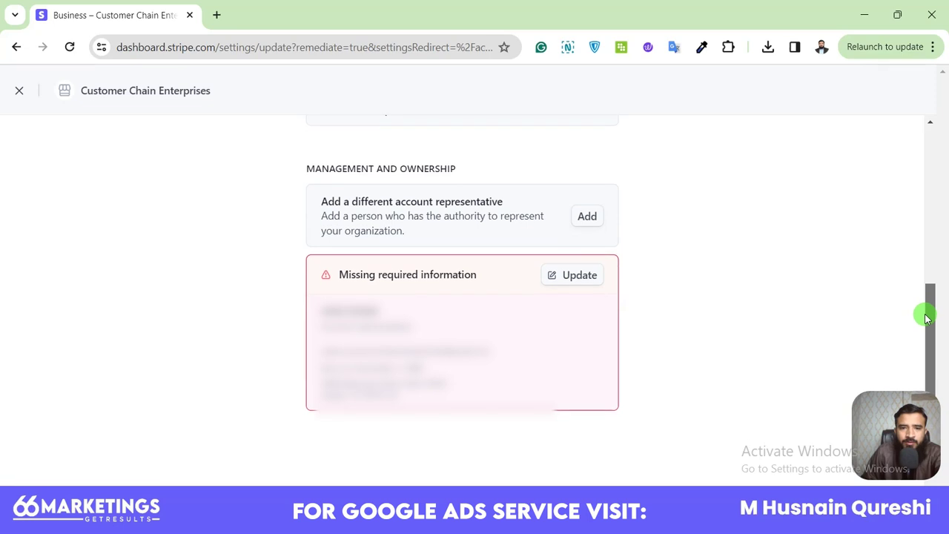
Update the representative, choose Upload a file for ID verification, and accept Stripe's verification terms.
click(575, 279)
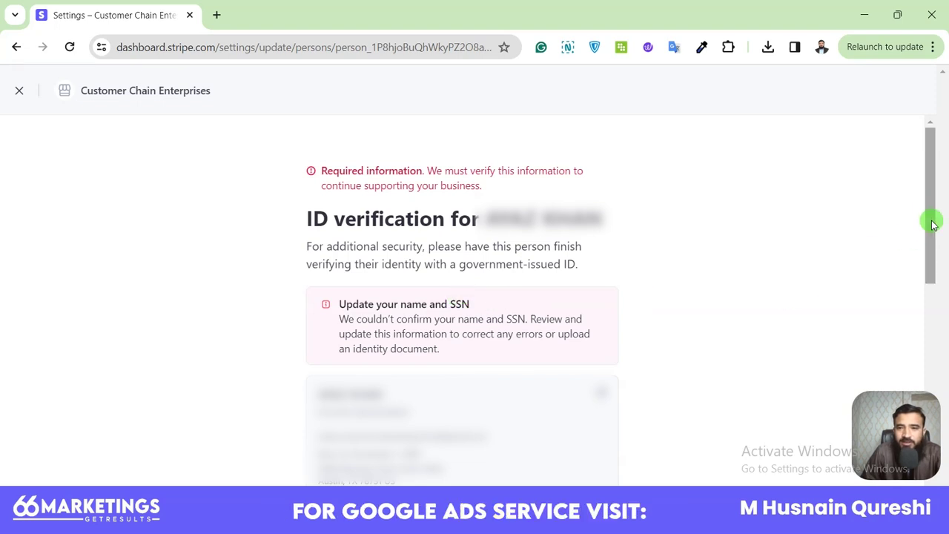
drag(932, 191, 910, 335)
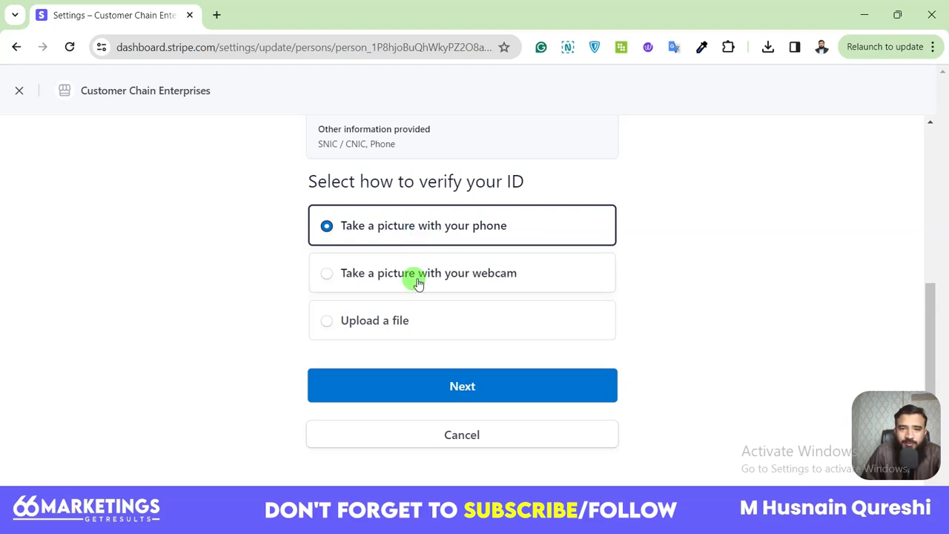
click(398, 329)
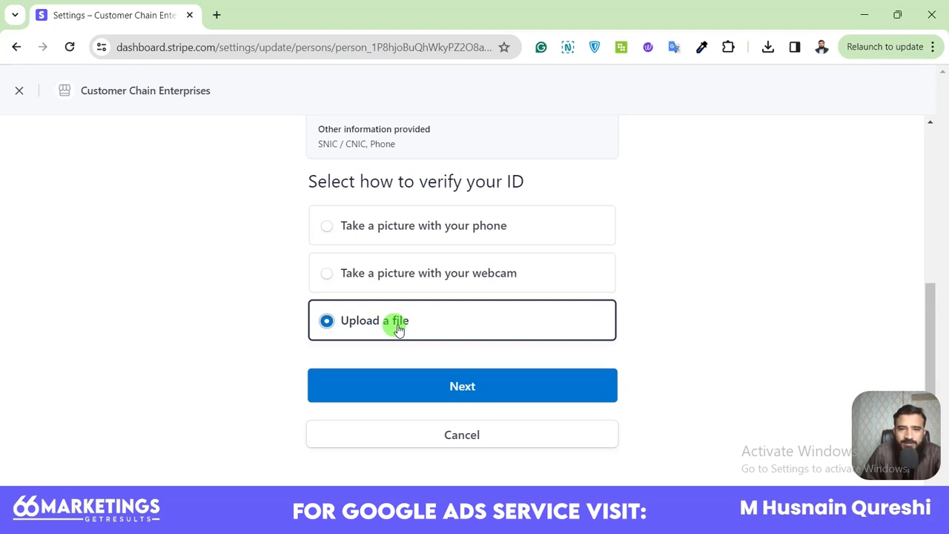
click(452, 385)
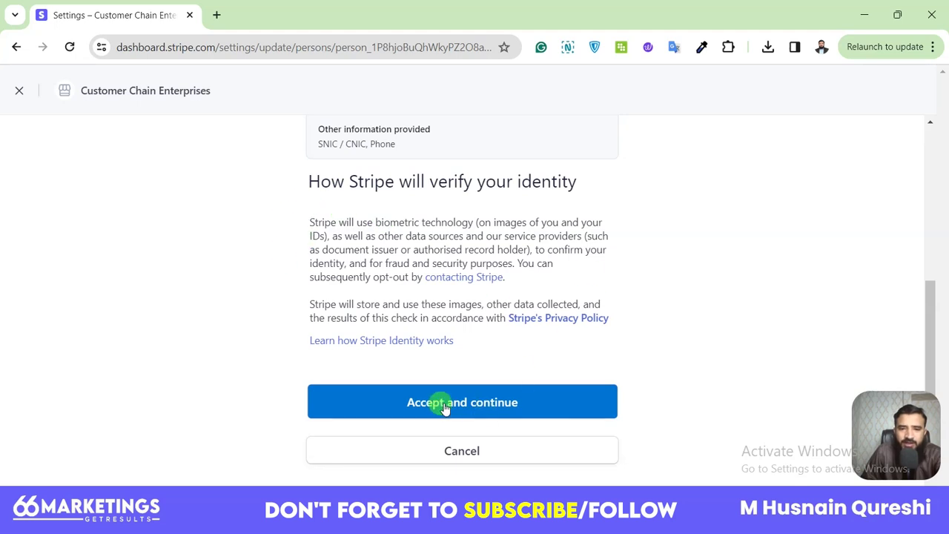
click(481, 406)
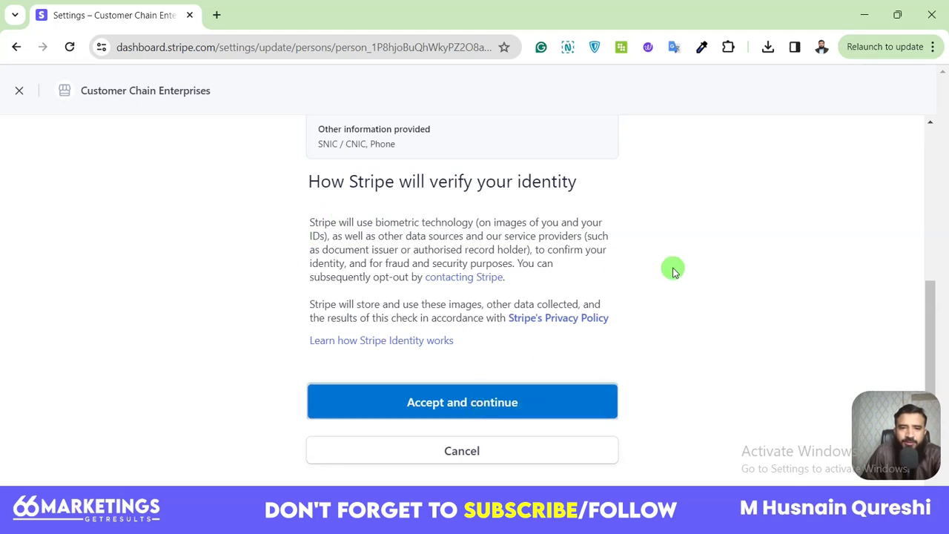
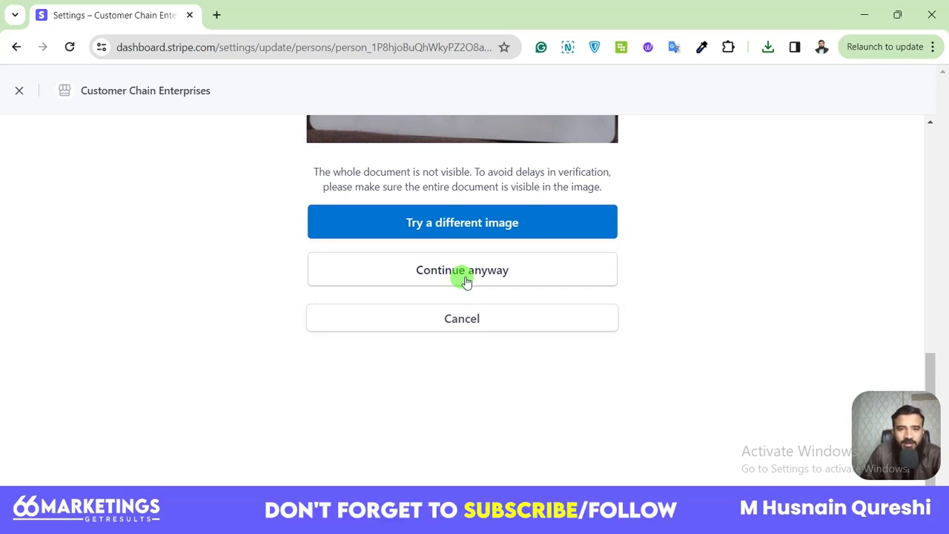
Accept the representative's ID image despite the visibility warning, reaching the You're all set confirmation.
click(466, 281)
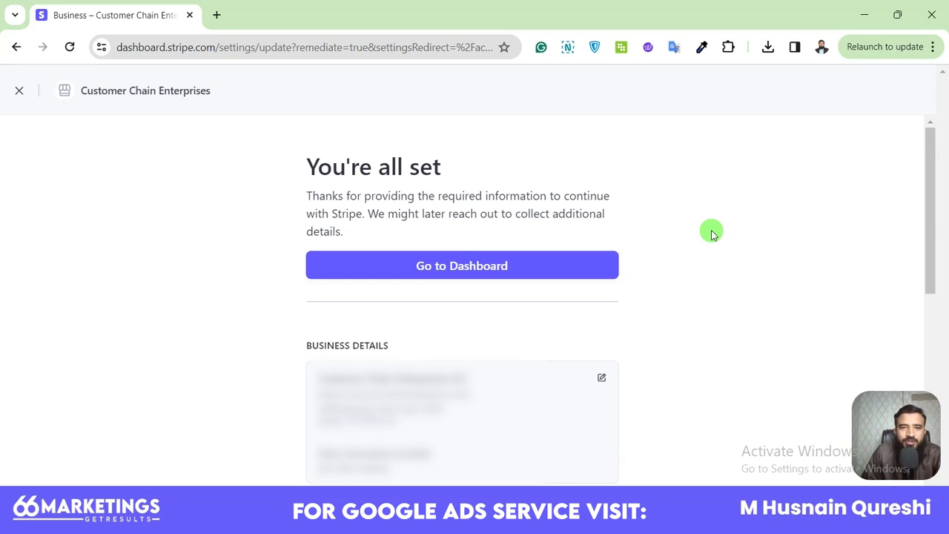
Return to the dashboard and view account status, now showing Your account is now active.
click(446, 265)
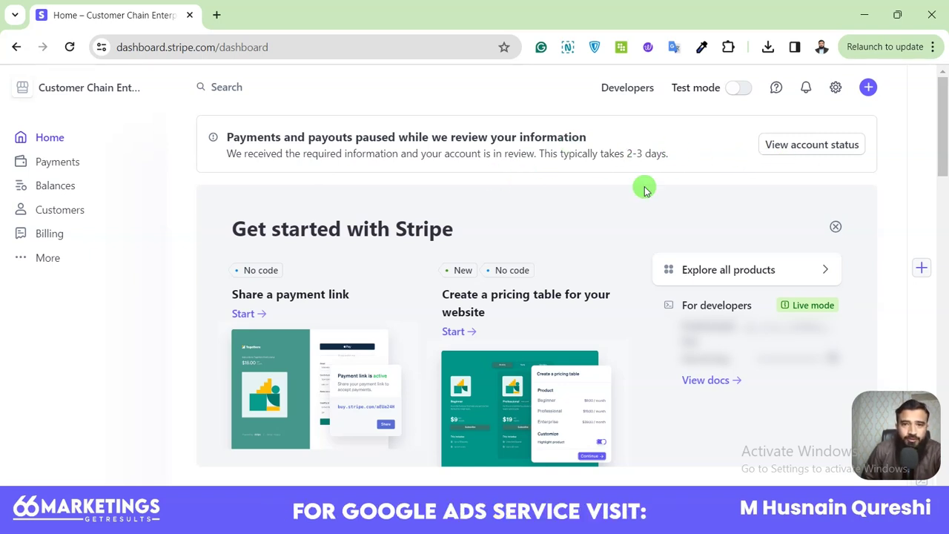
click(814, 150)
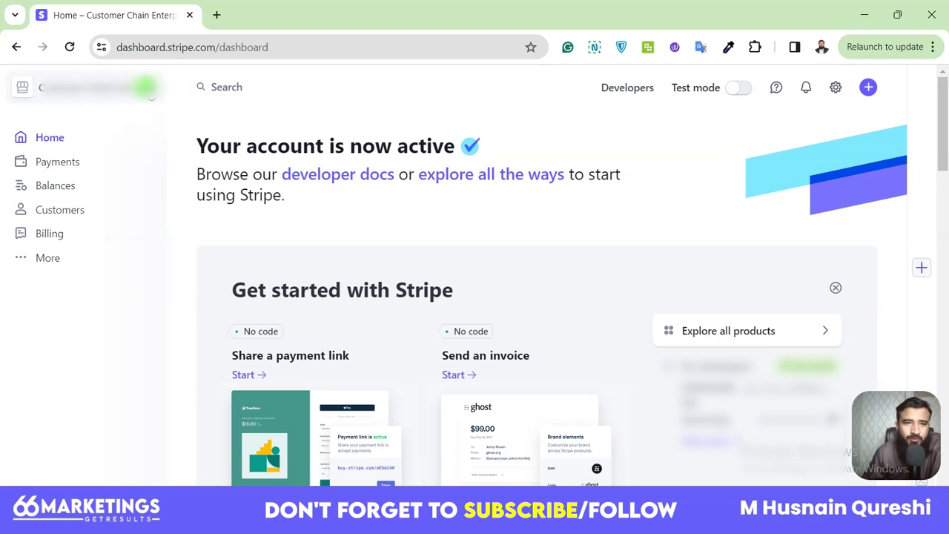
Glance at the account switcher, then go to the Settings overview via the gear menu.
click(153, 87)
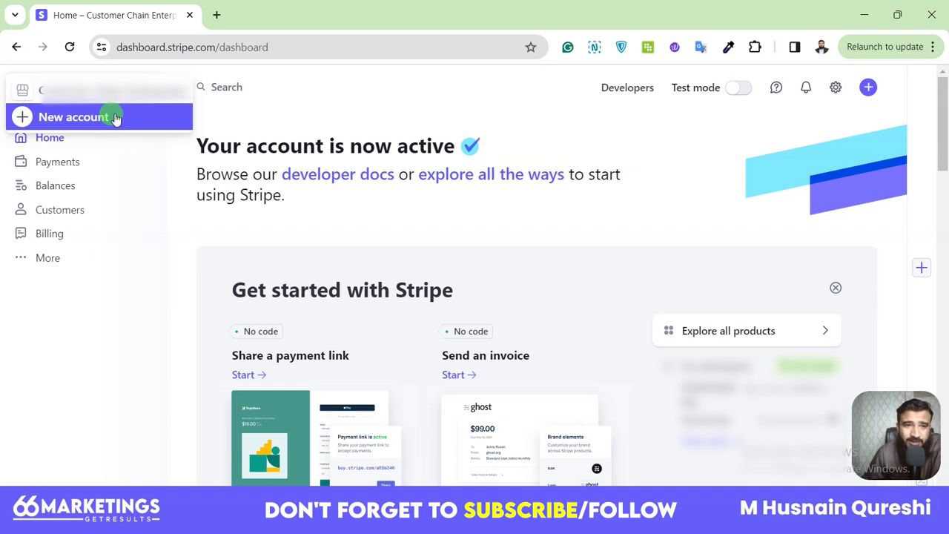
click(735, 123)
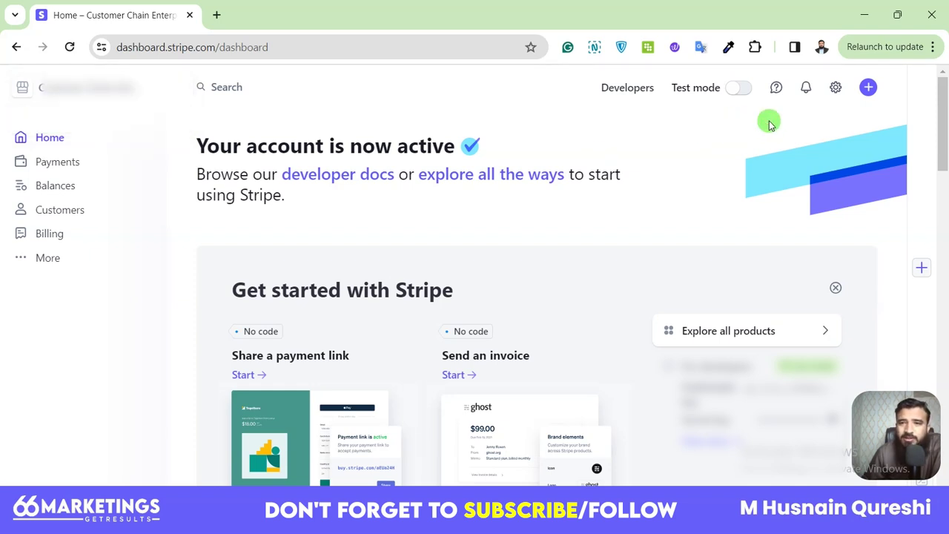
click(836, 89)
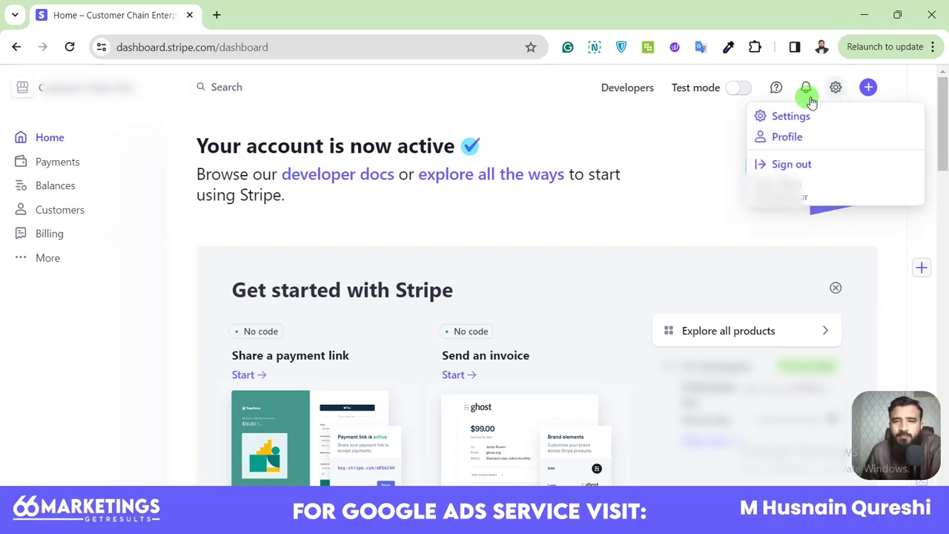
click(795, 121)
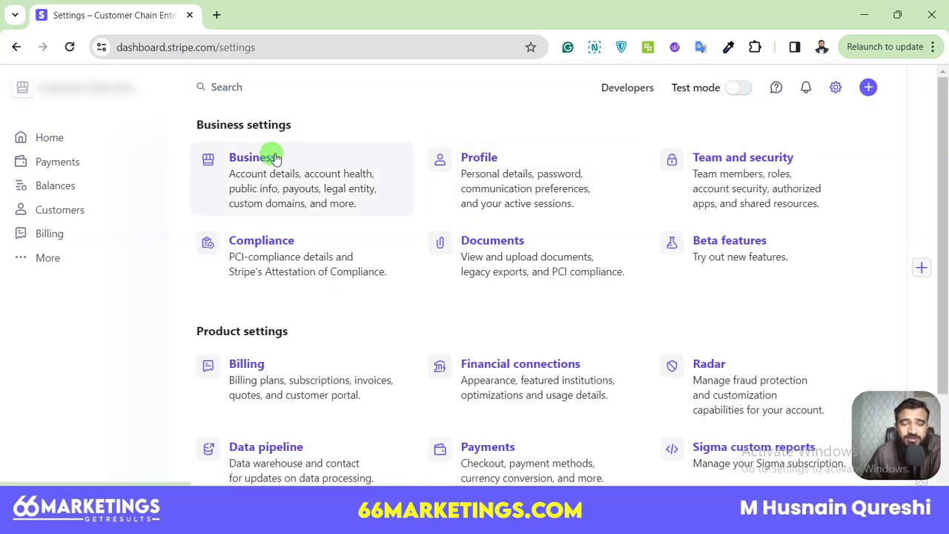
Go to the Account status section of the Business settings.
click(274, 159)
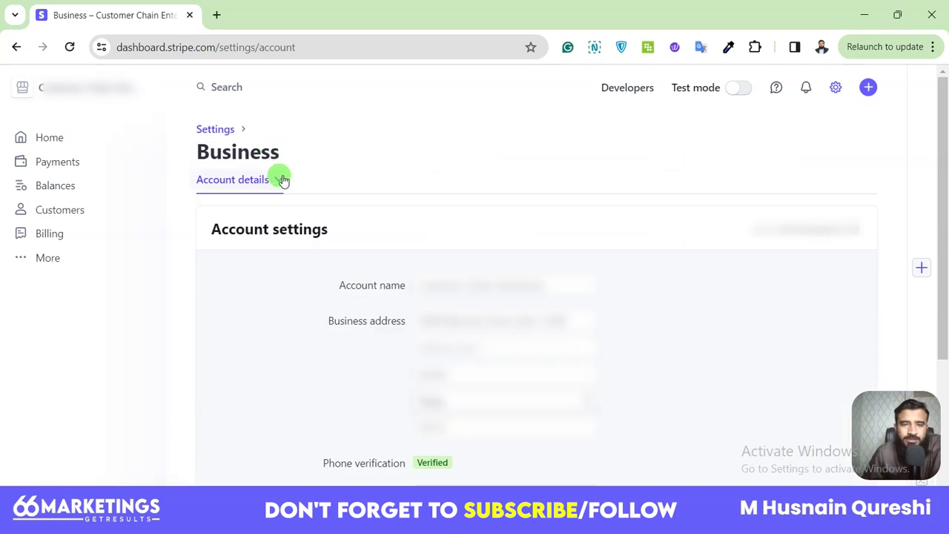
click(280, 180)
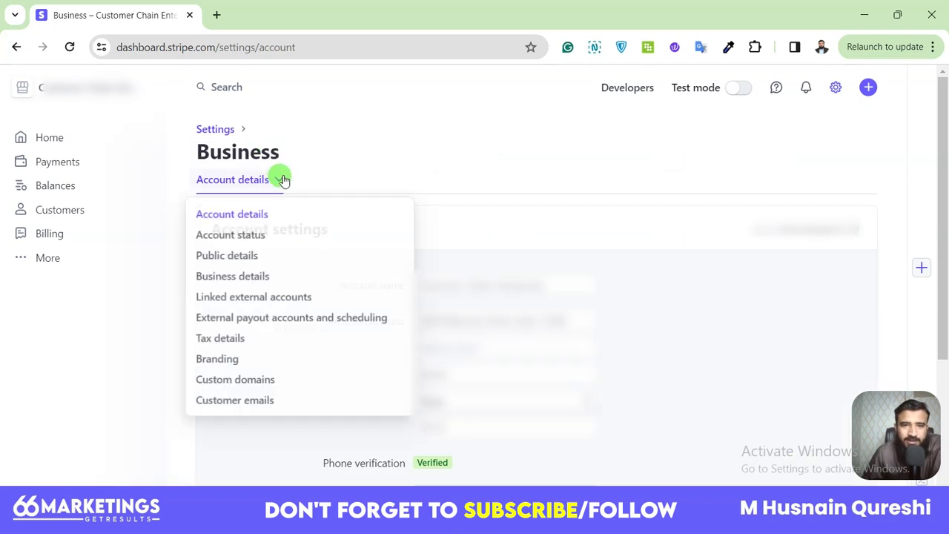
click(233, 237)
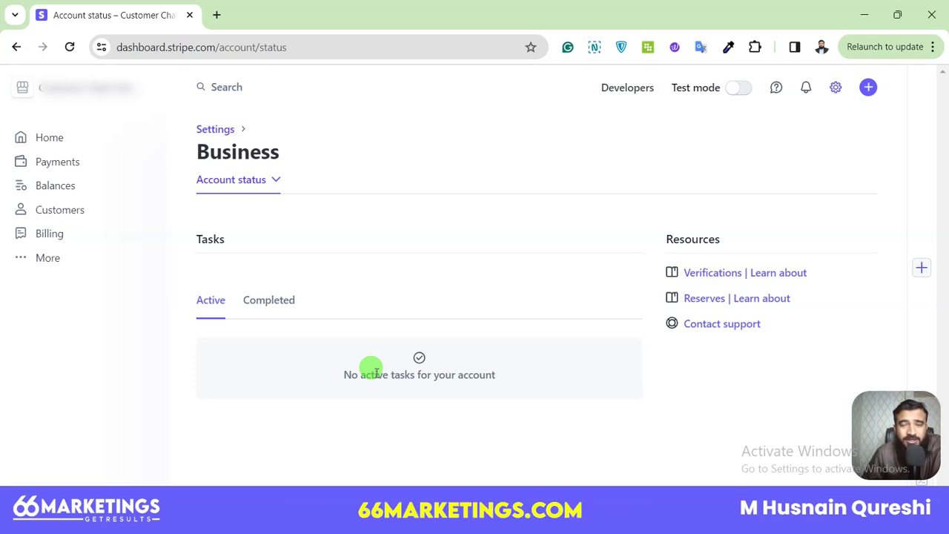
Confirm representative, tax ID and website tasks are Completed and none remain Active, then return Home.
click(265, 304)
scroll(375, 287, down, 1)
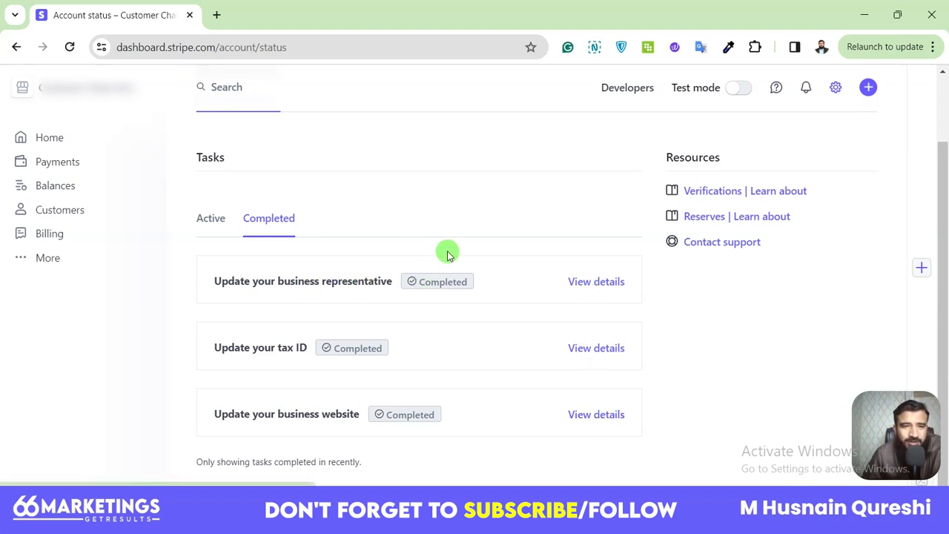
scroll(260, 254, up, 1)
click(204, 304)
click(72, 138)
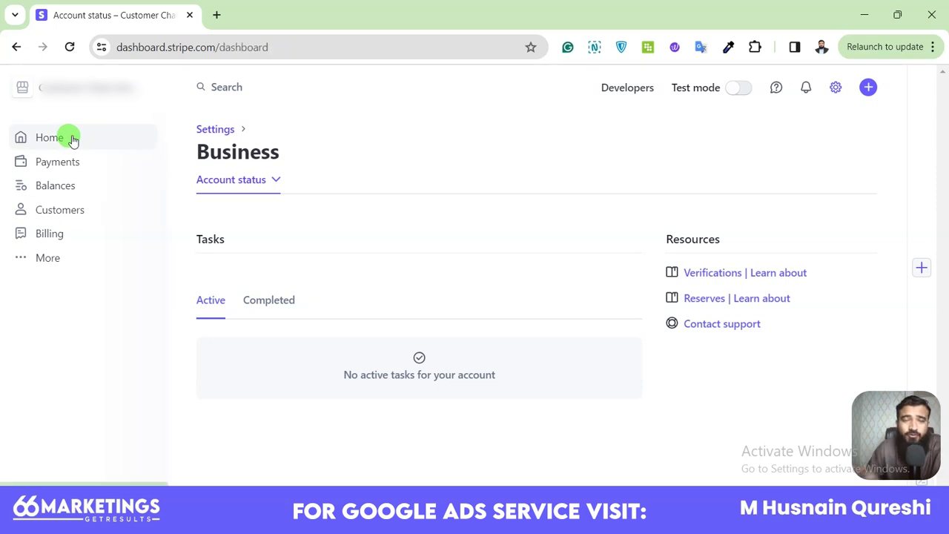